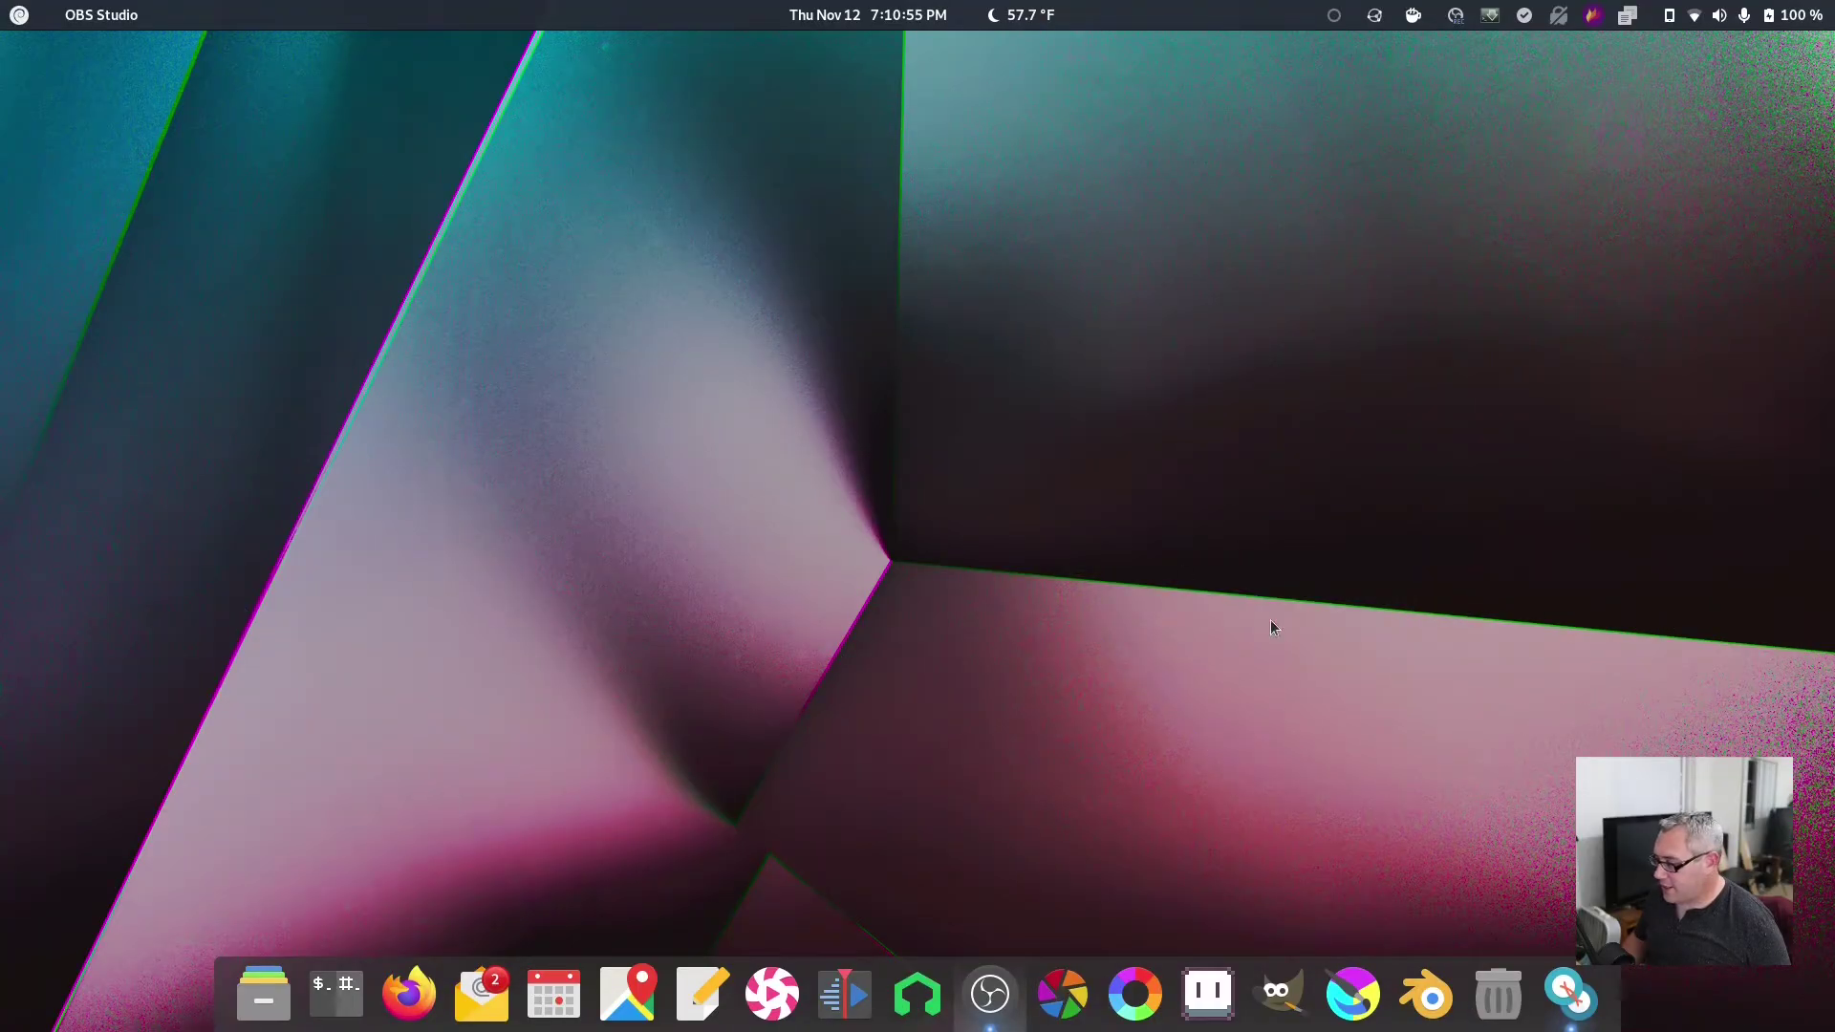
Bring up Entangle's Canon EOS M50 live view, nudge its window into place, and hide it.
left_click(1568, 994)
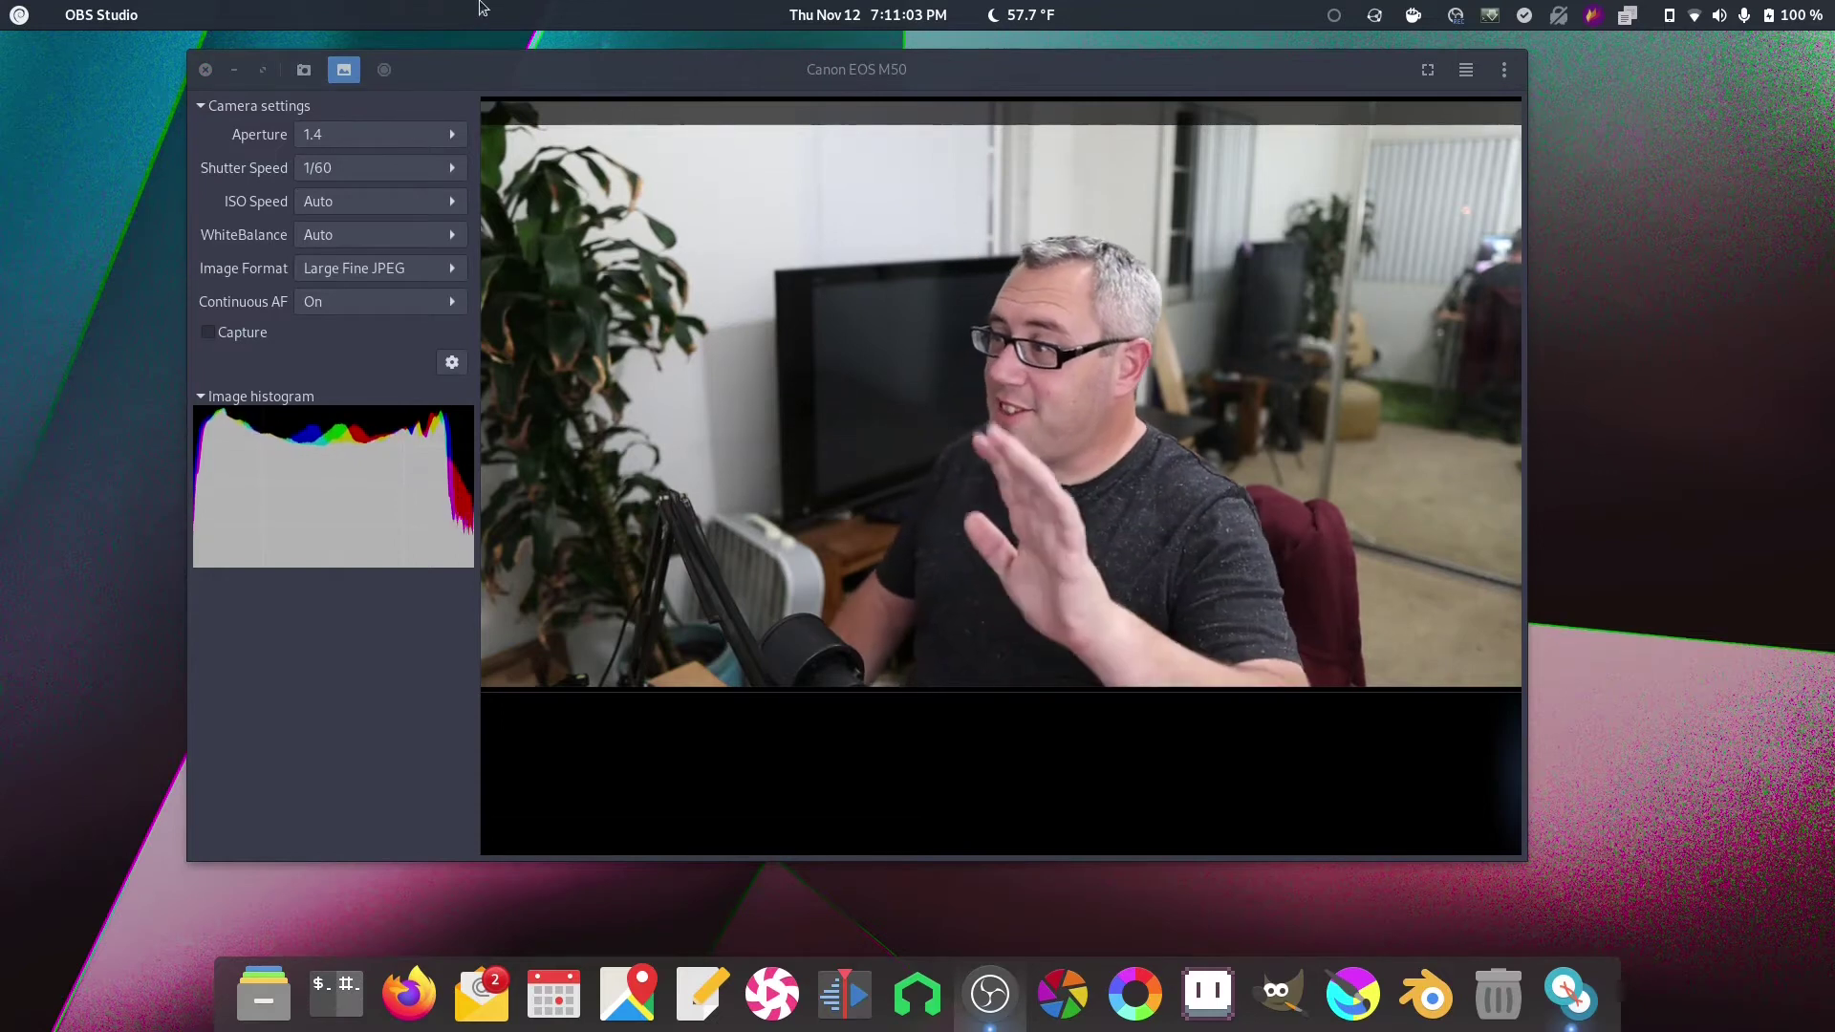
left_click(962, 73)
left_click_drag(960, 67, 982, 98)
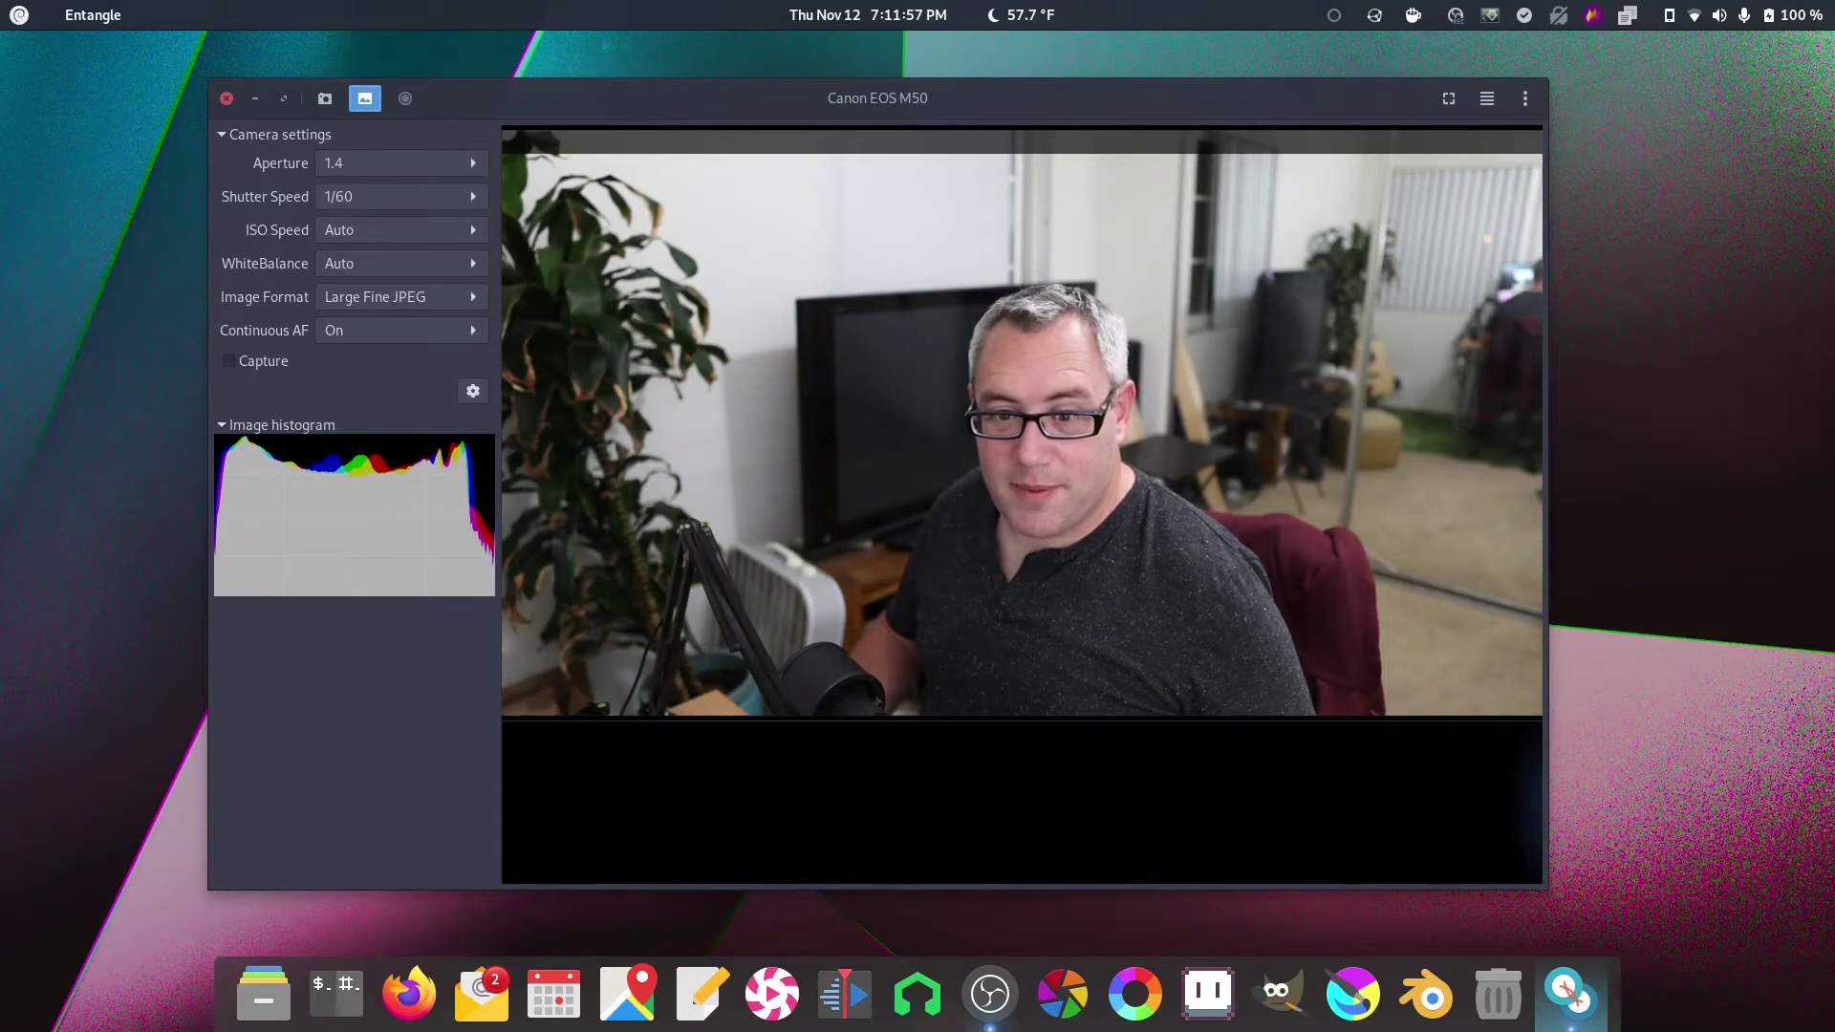
key("super+h")
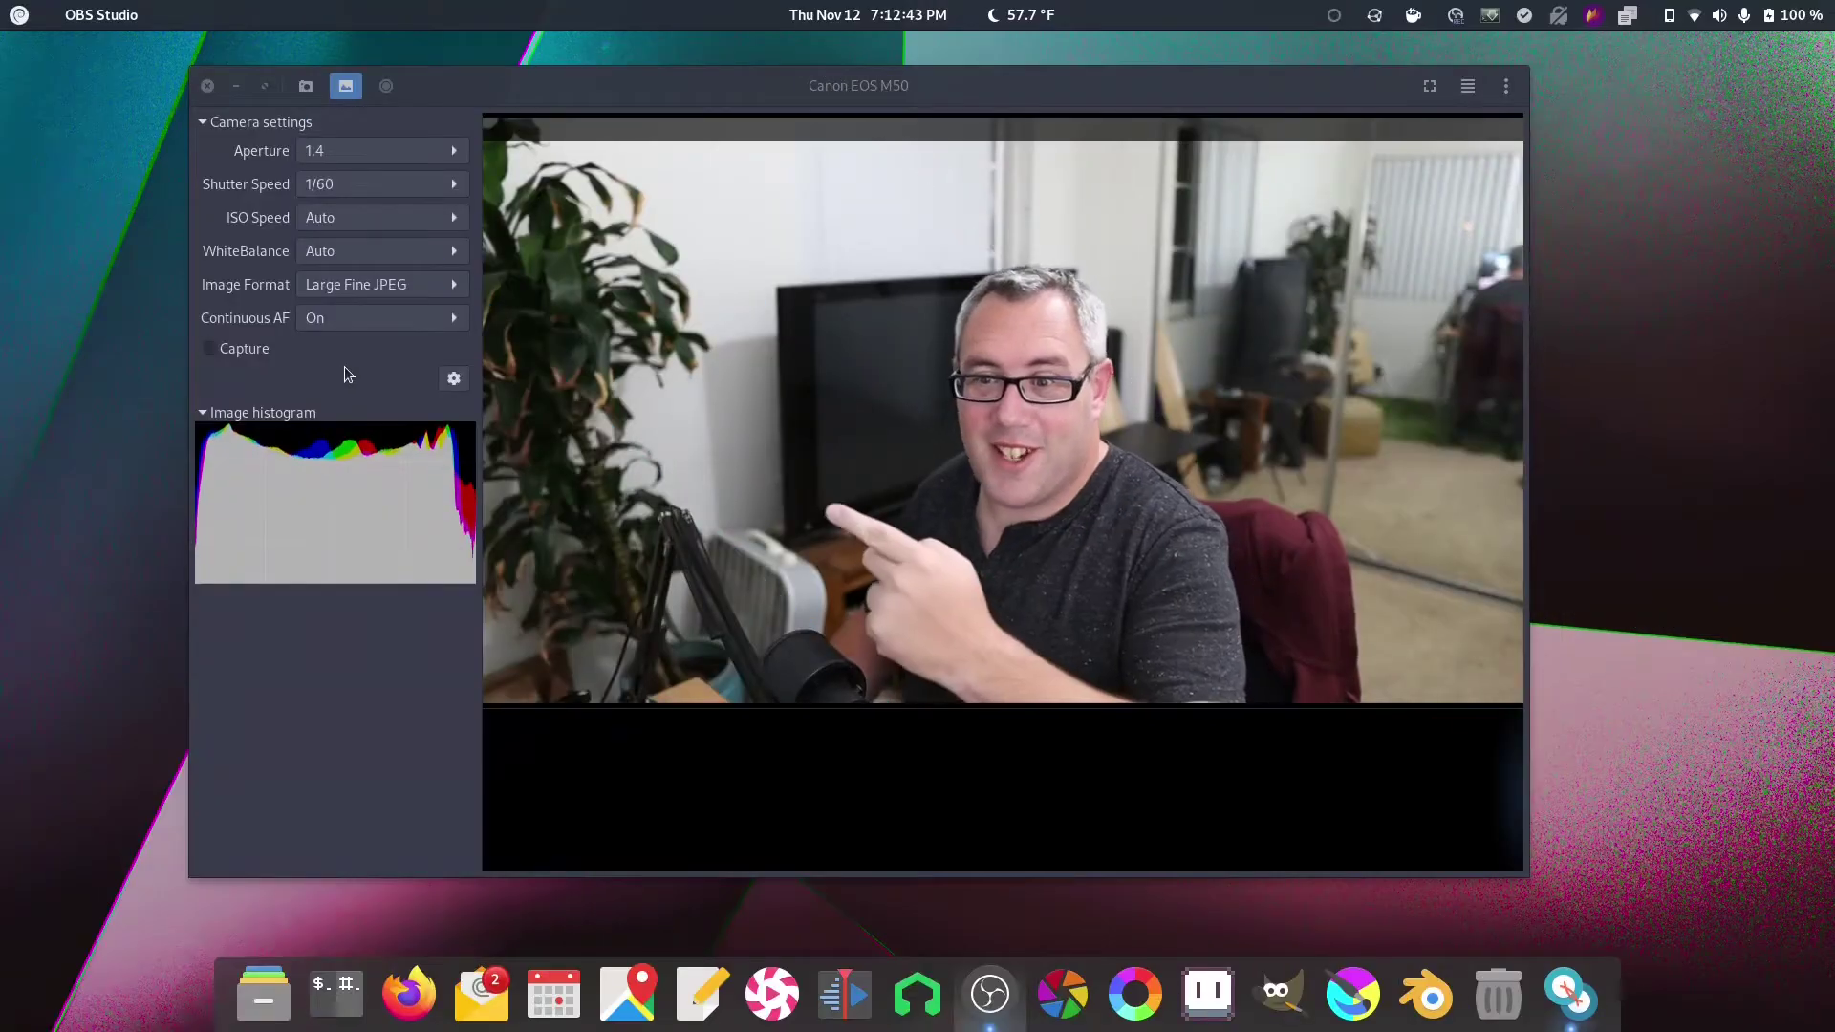
mouse_move(809, 76)
left_mouse_down()
mouse_move(872, 108)
mouse_move(828, 82)
mouse_move(799, 94)
left_mouse_up()
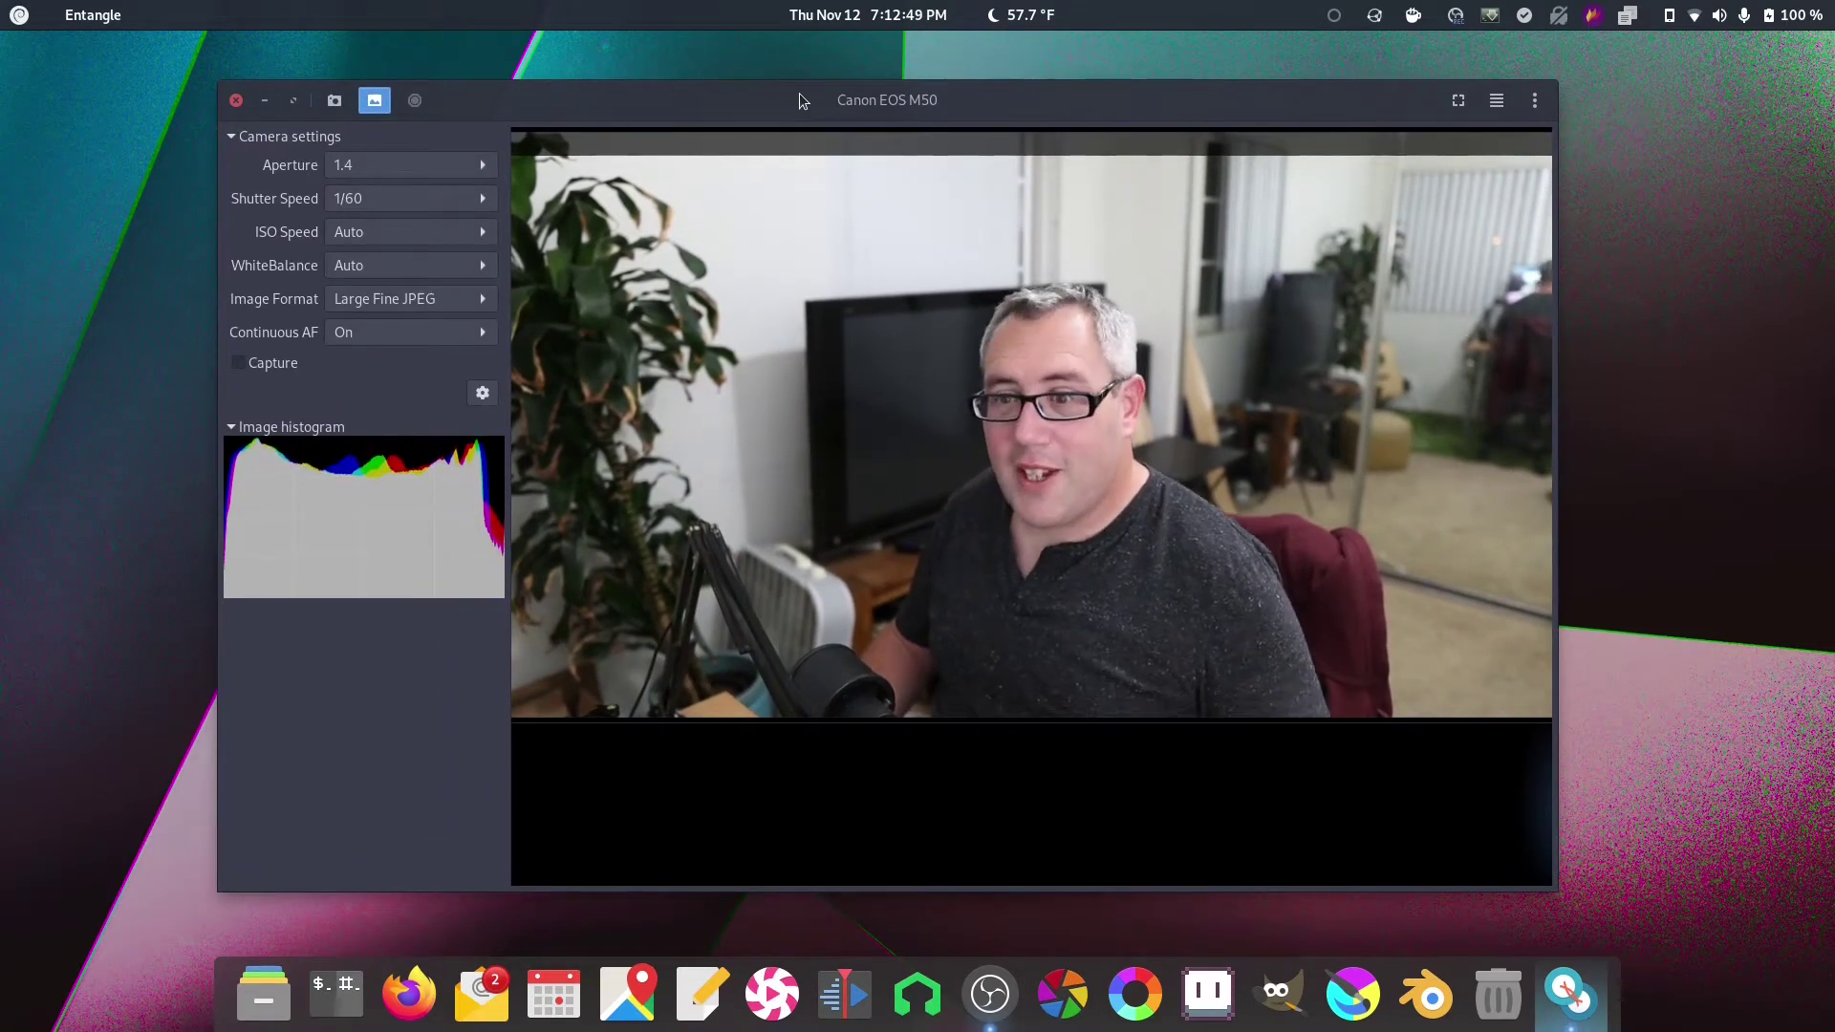
key("super+h")
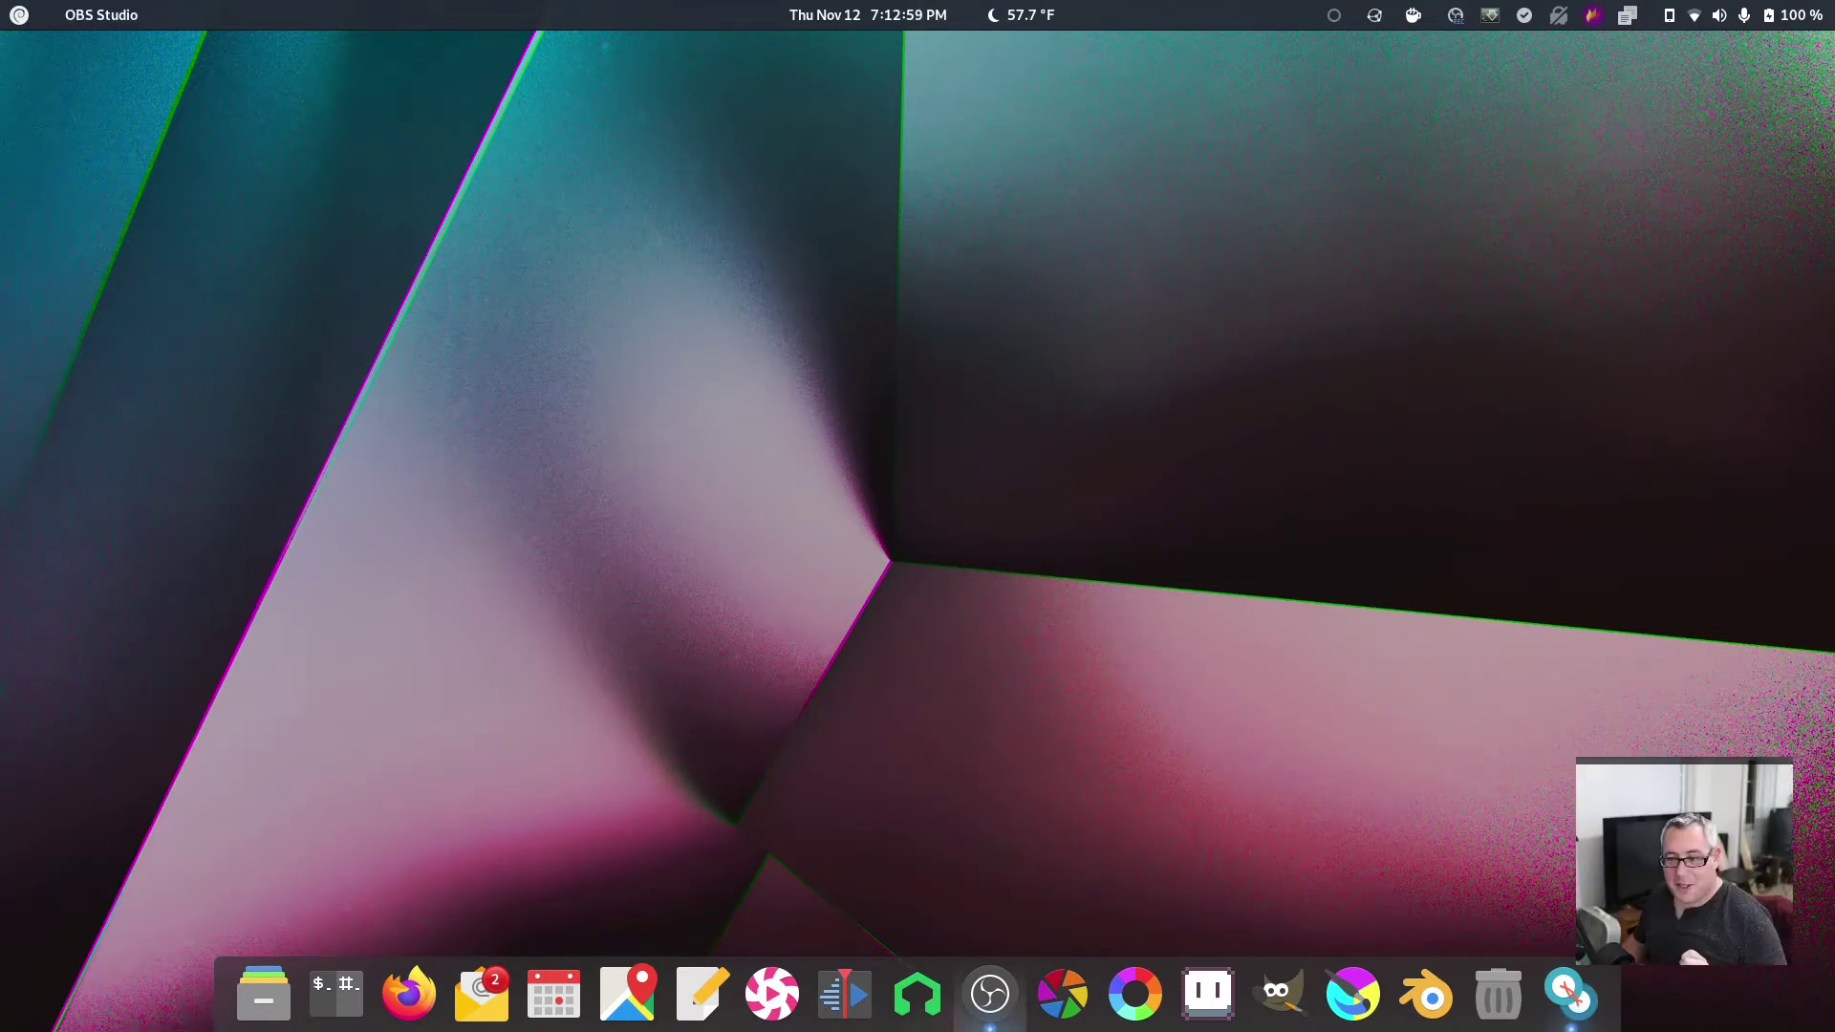
Open the umlaeute/v4l2loopback GitHub repository in Firefox, enlarge the window, and scroll to the README.
left_click(409, 994)
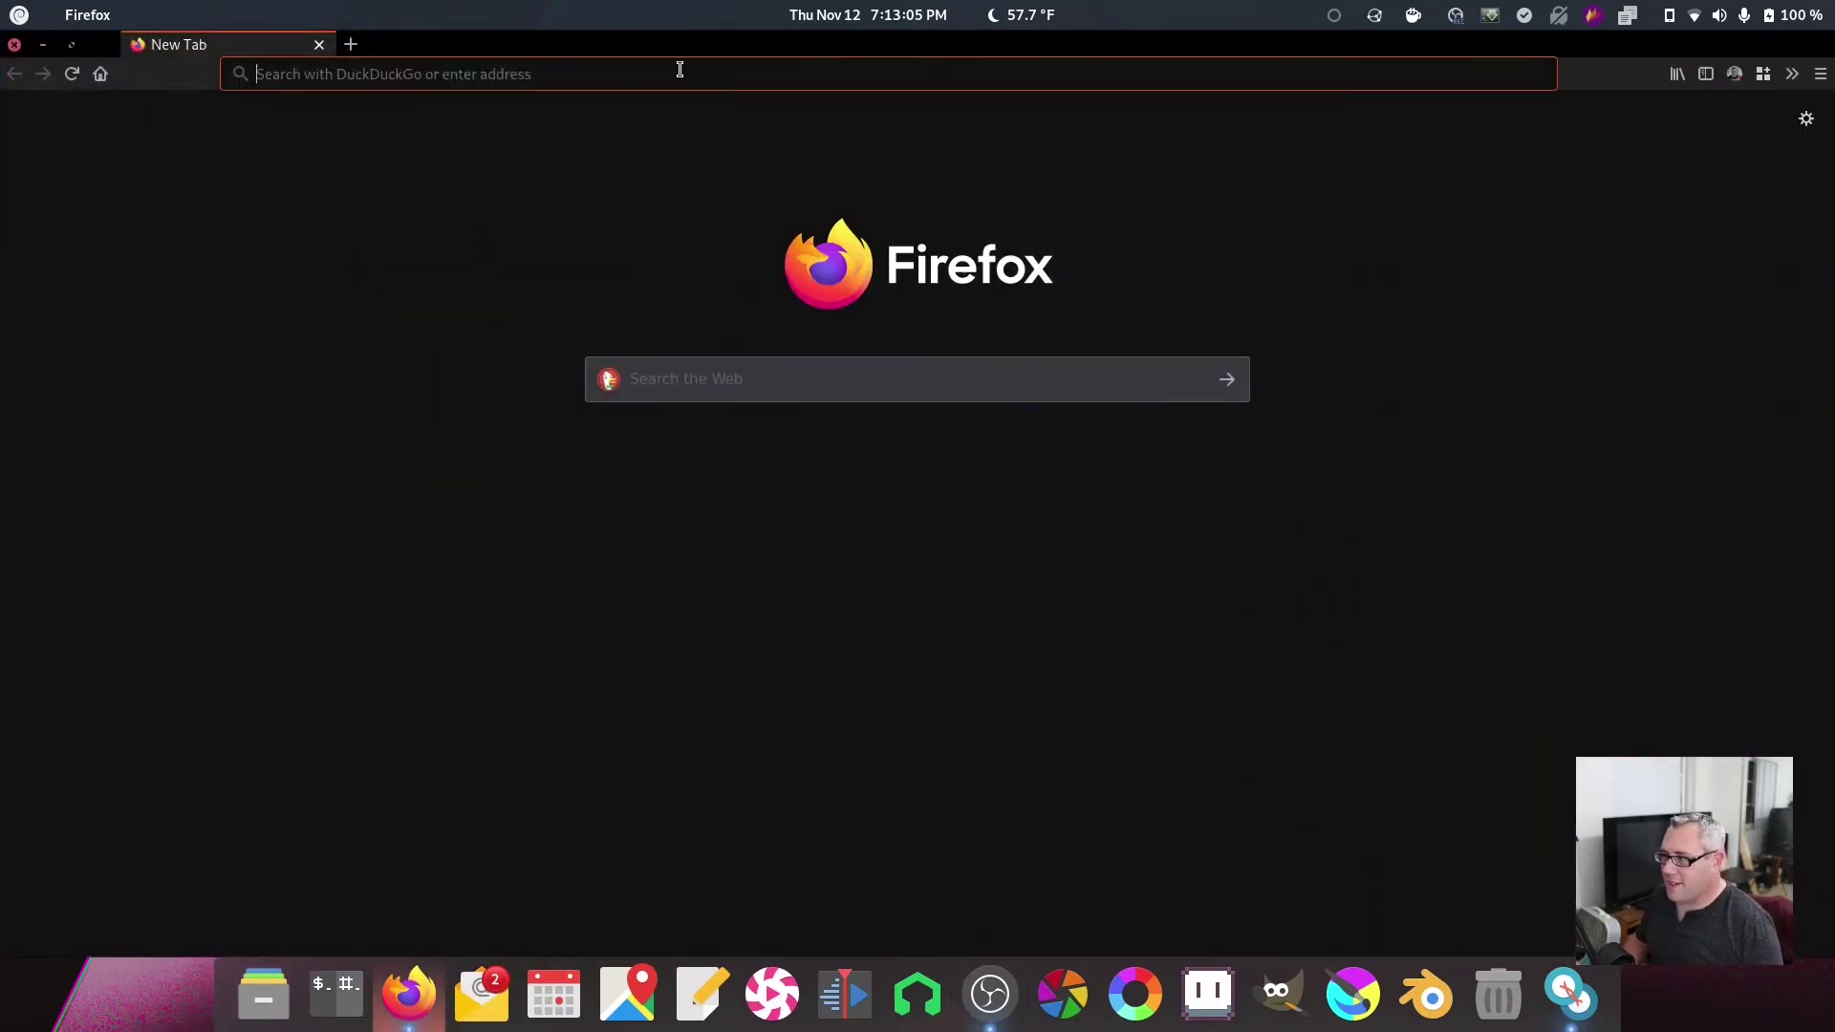
left_click(674, 71)
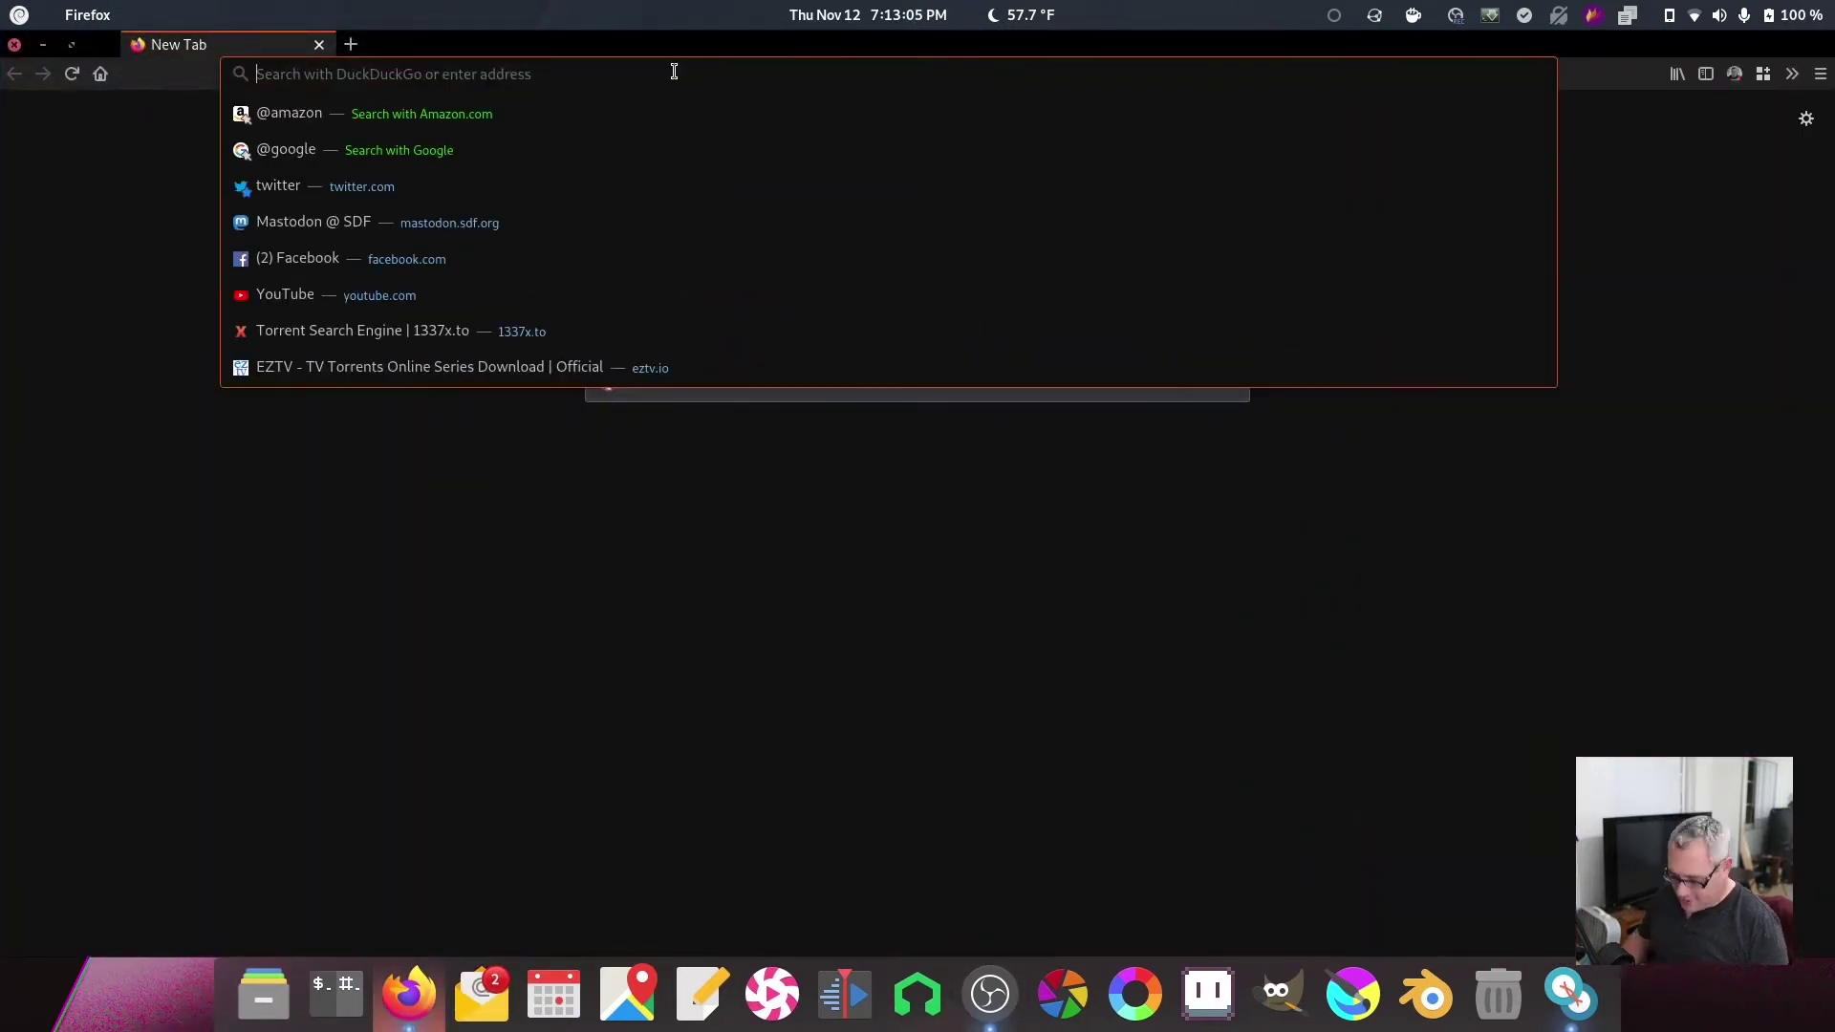
type("v4l")
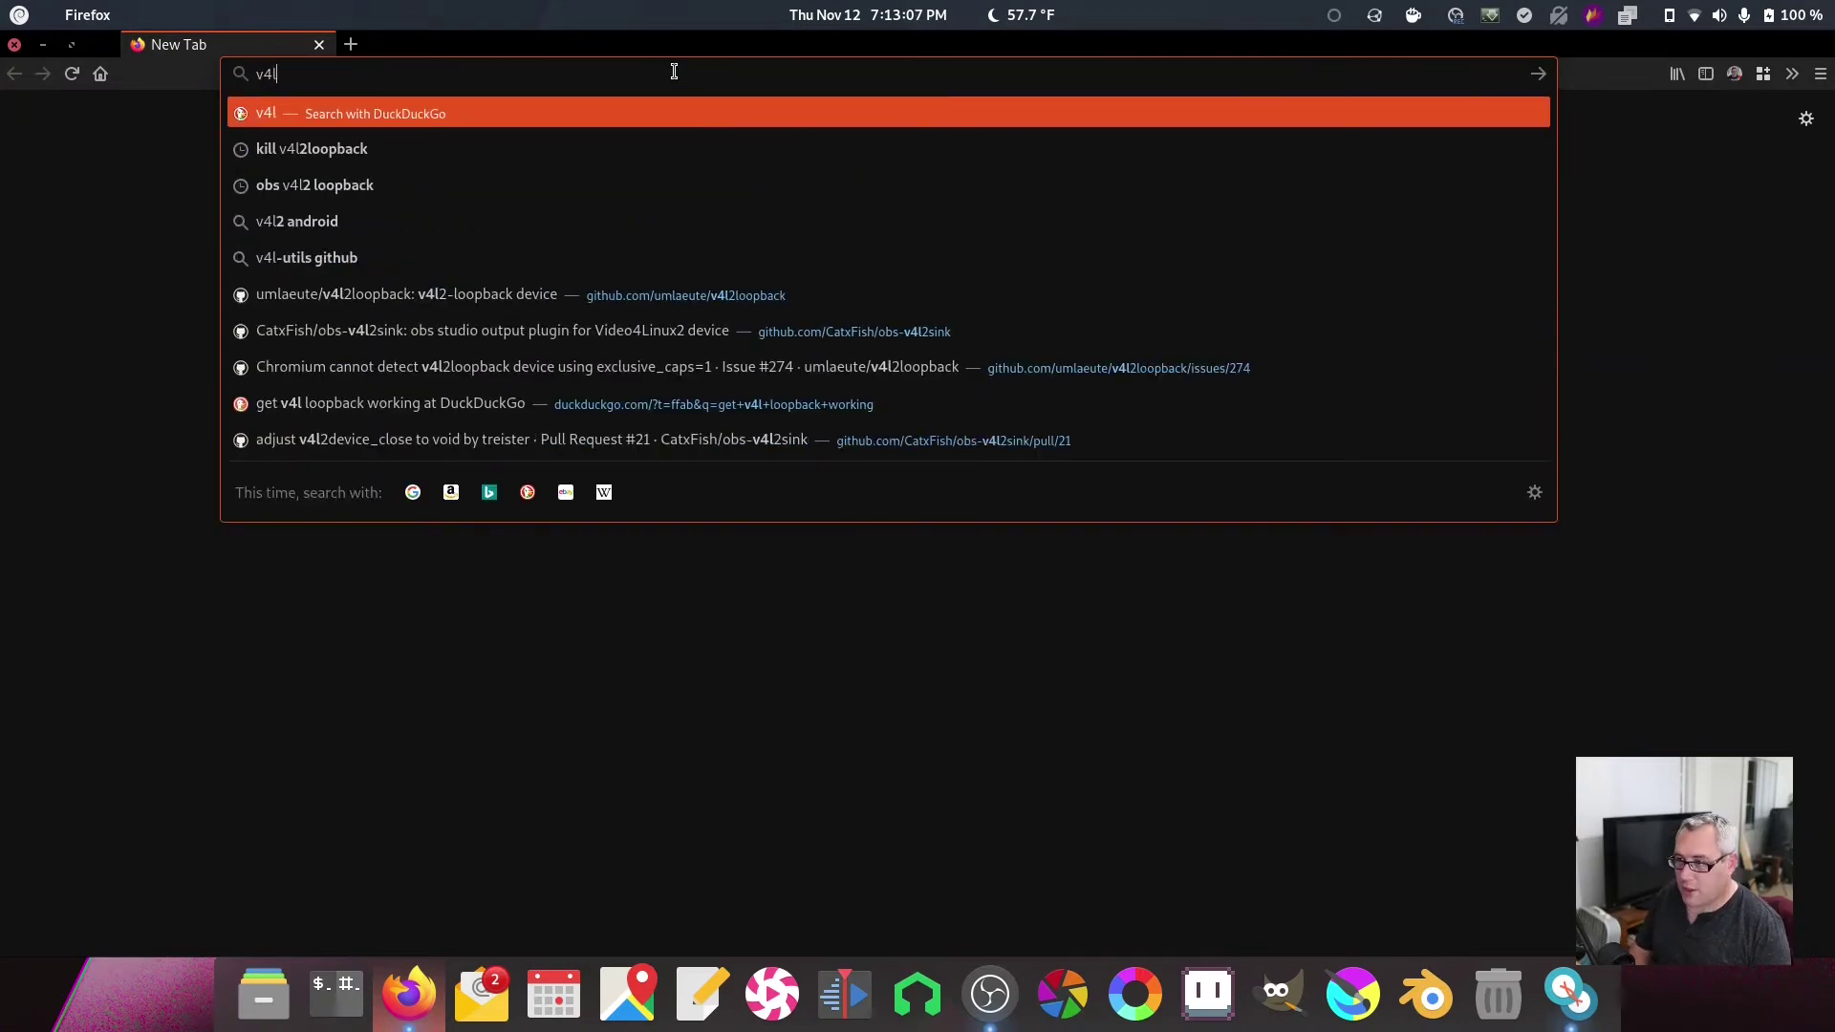
left_click(674, 294)
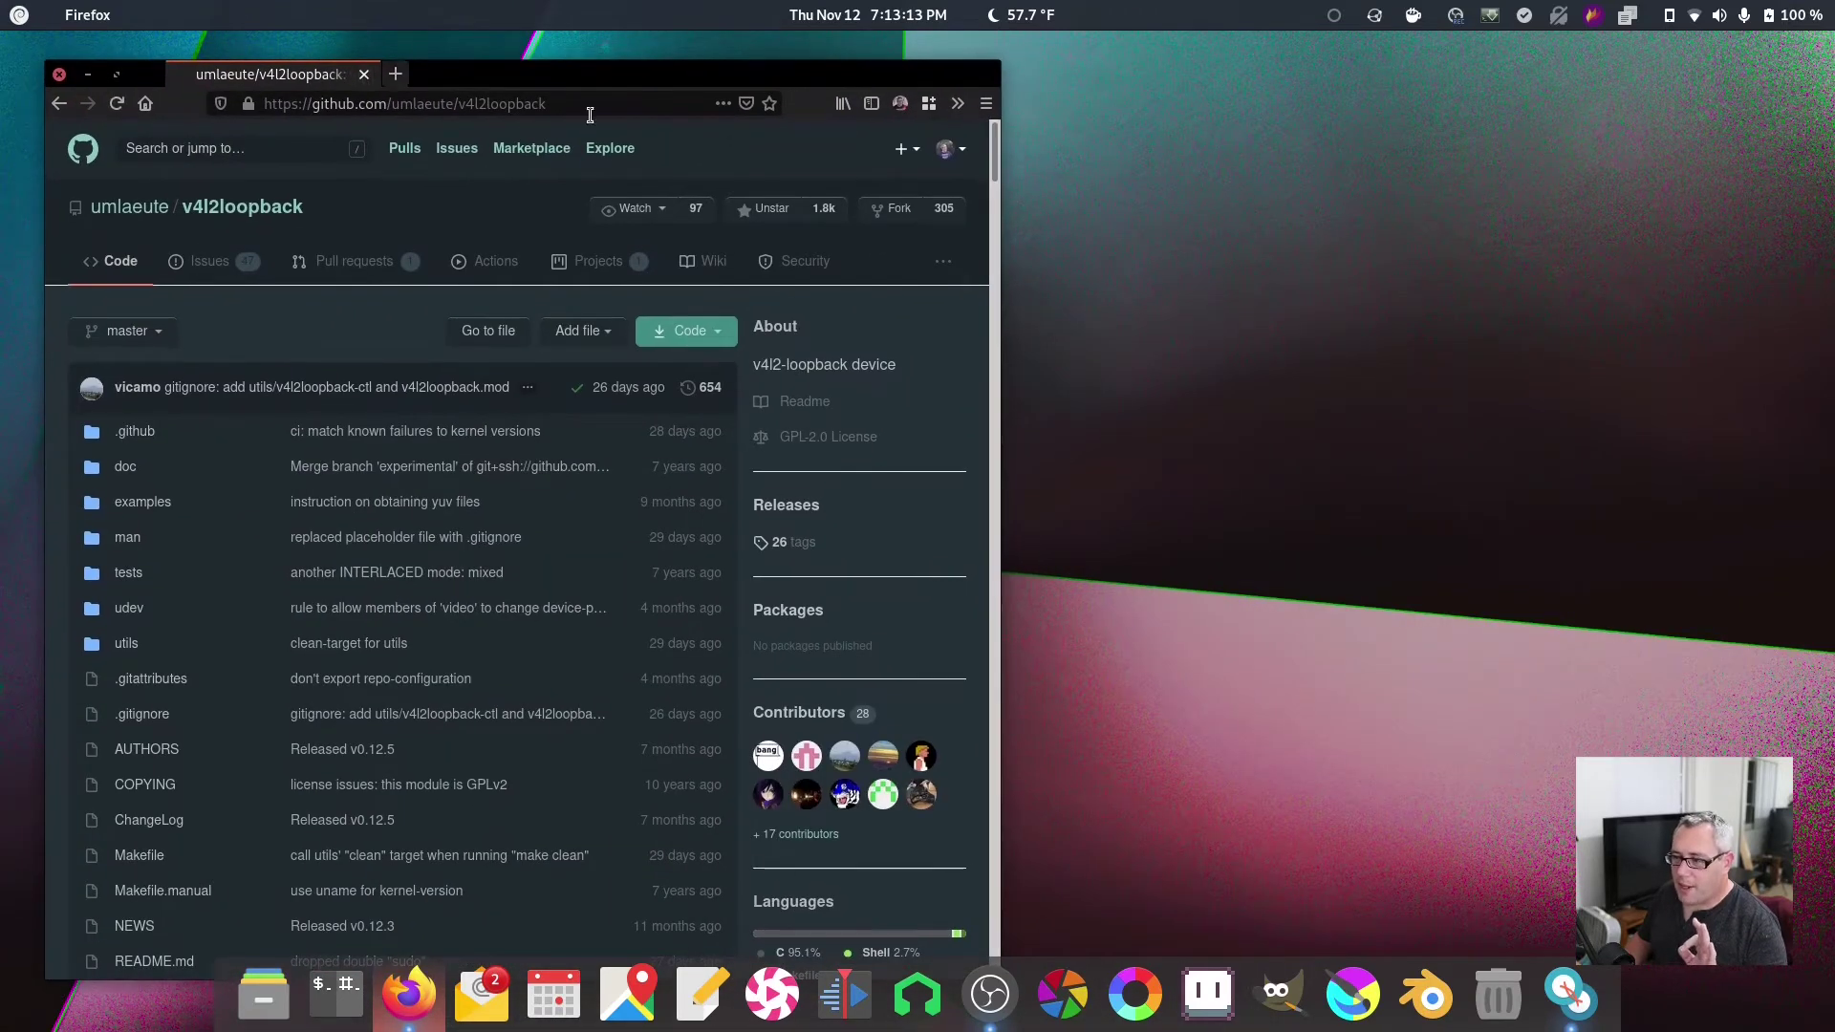
left_click_drag(999, 66, 1514, 90)
left_click_drag(1207, 116, 1208, 72)
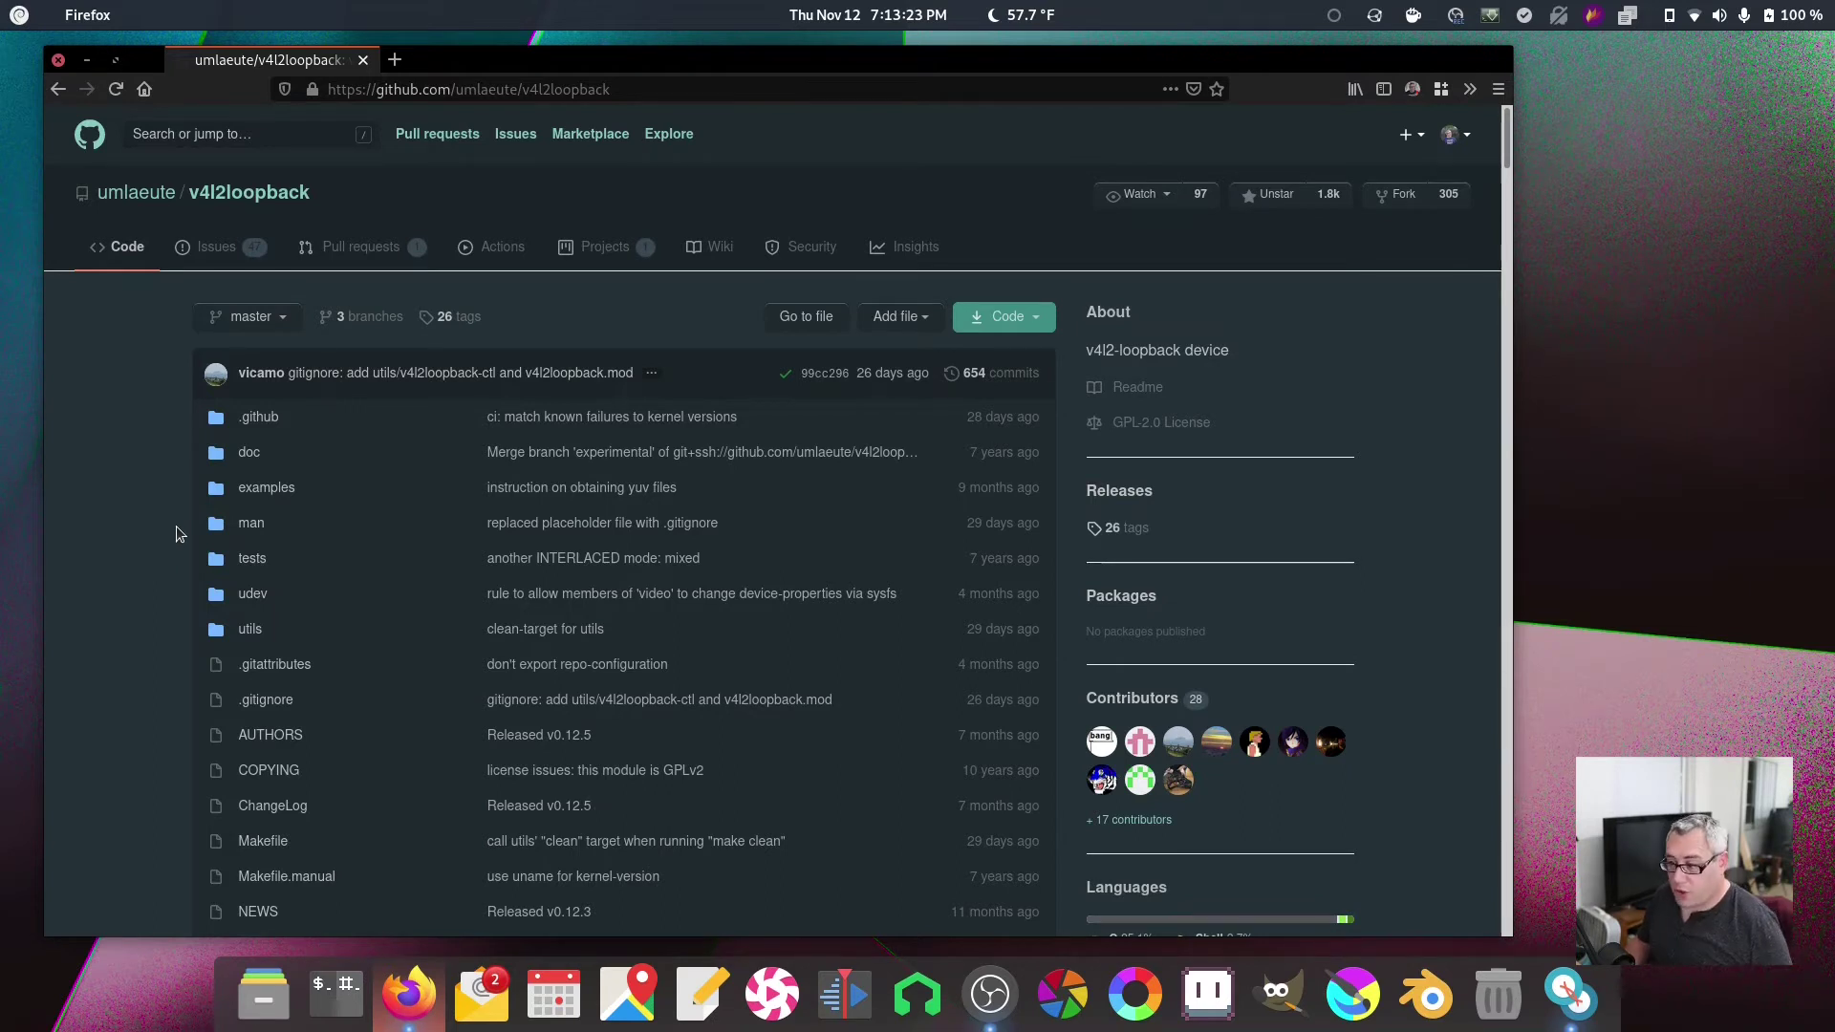
scroll(256, 517, "down", 10)
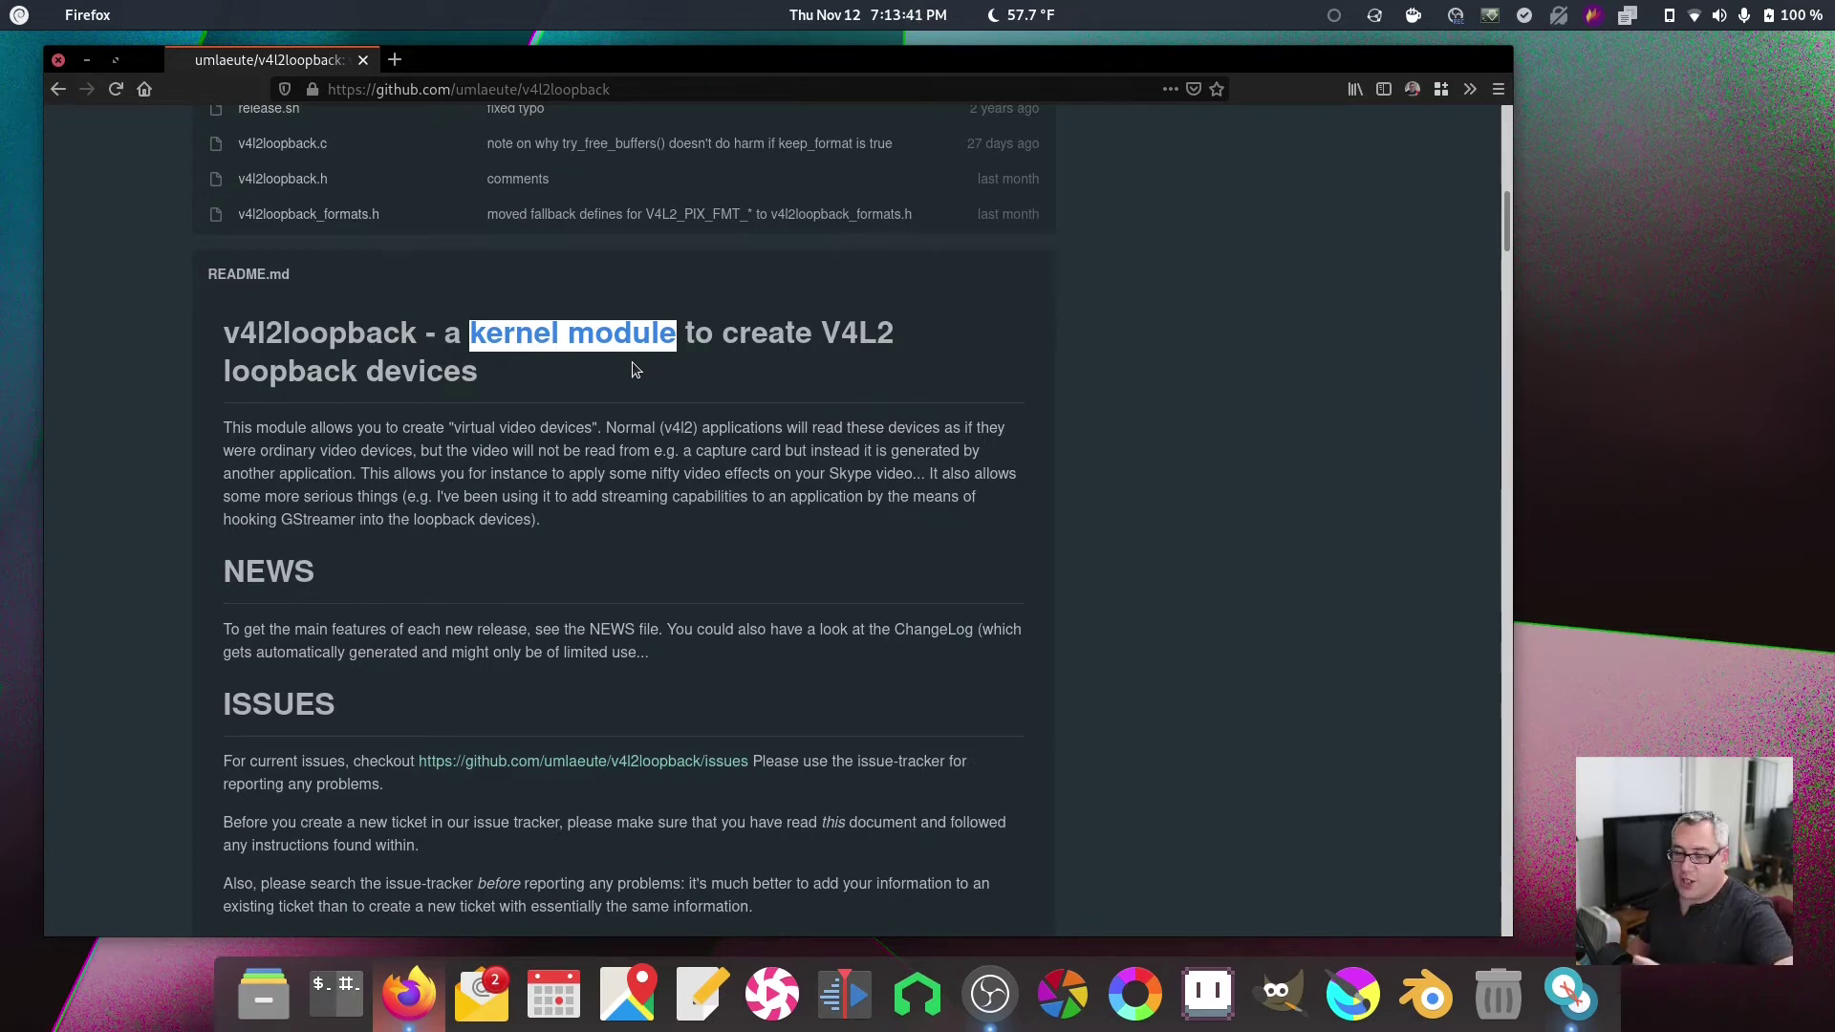
In a new Firefox tab, rerun the earlier obs v4l2 loopback search.
left_click(684, 541)
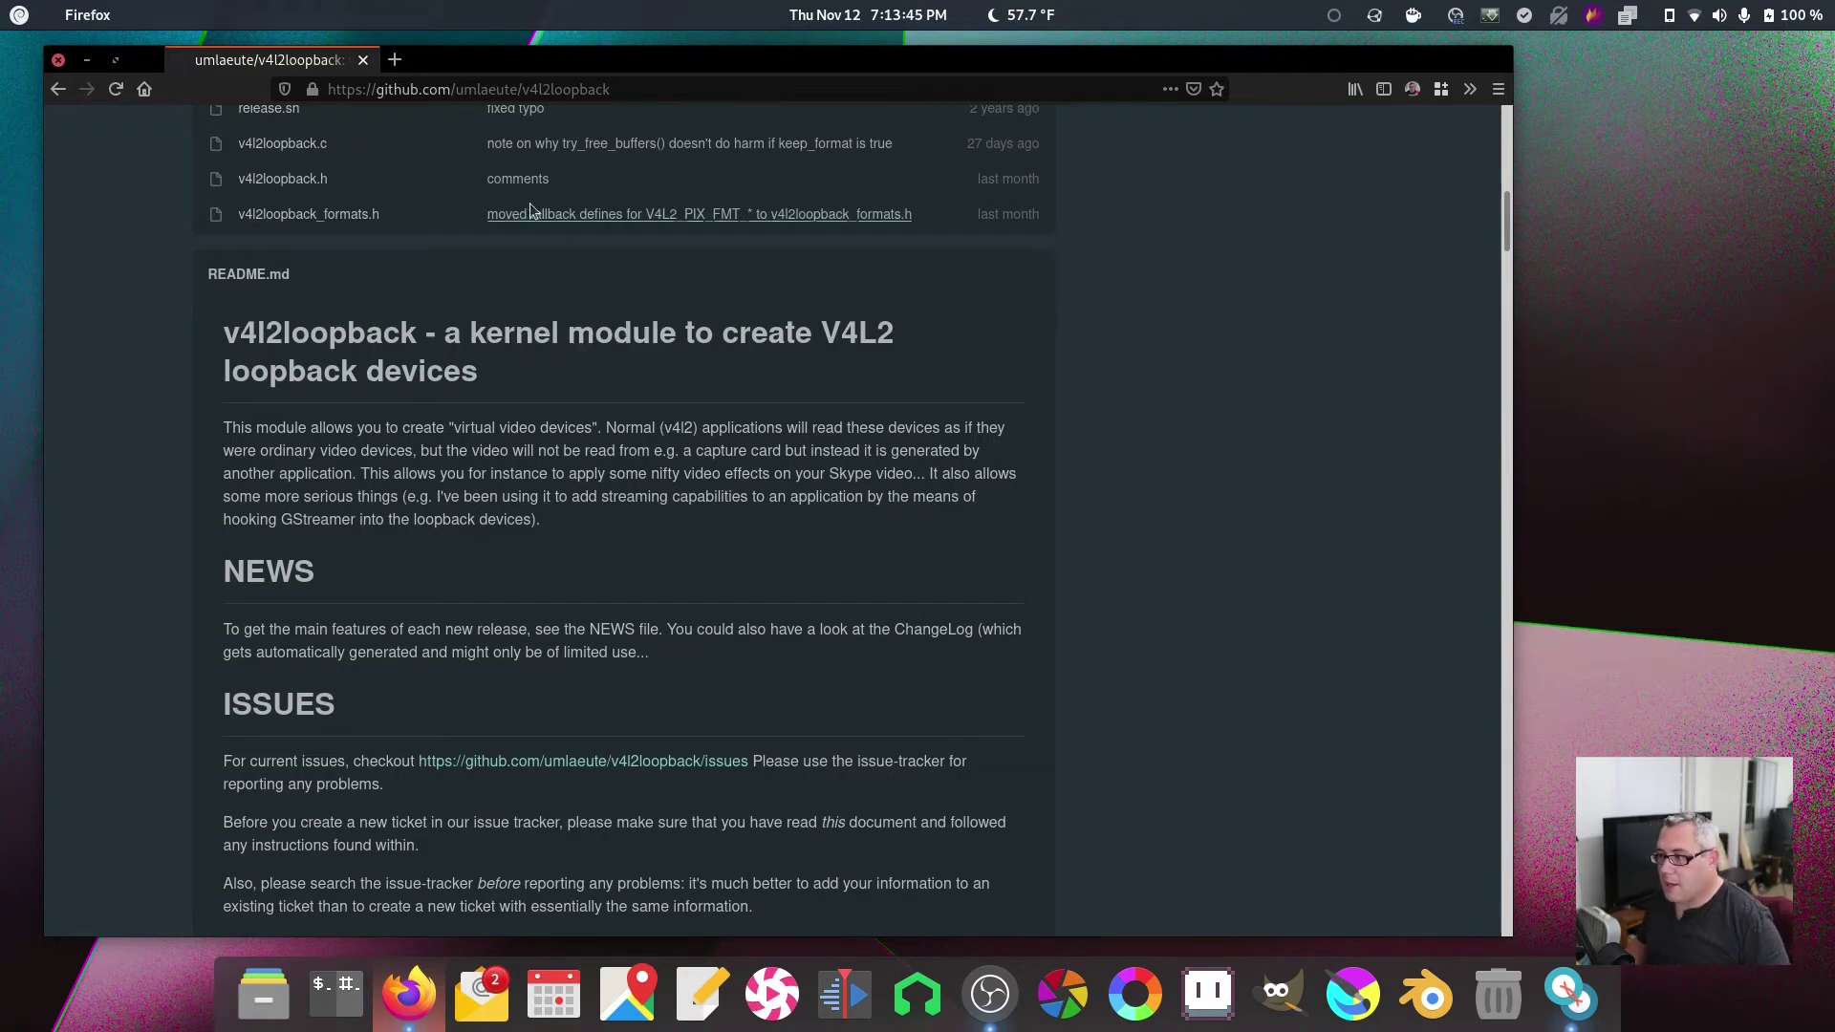
left_click(395, 60)
type("v4l")
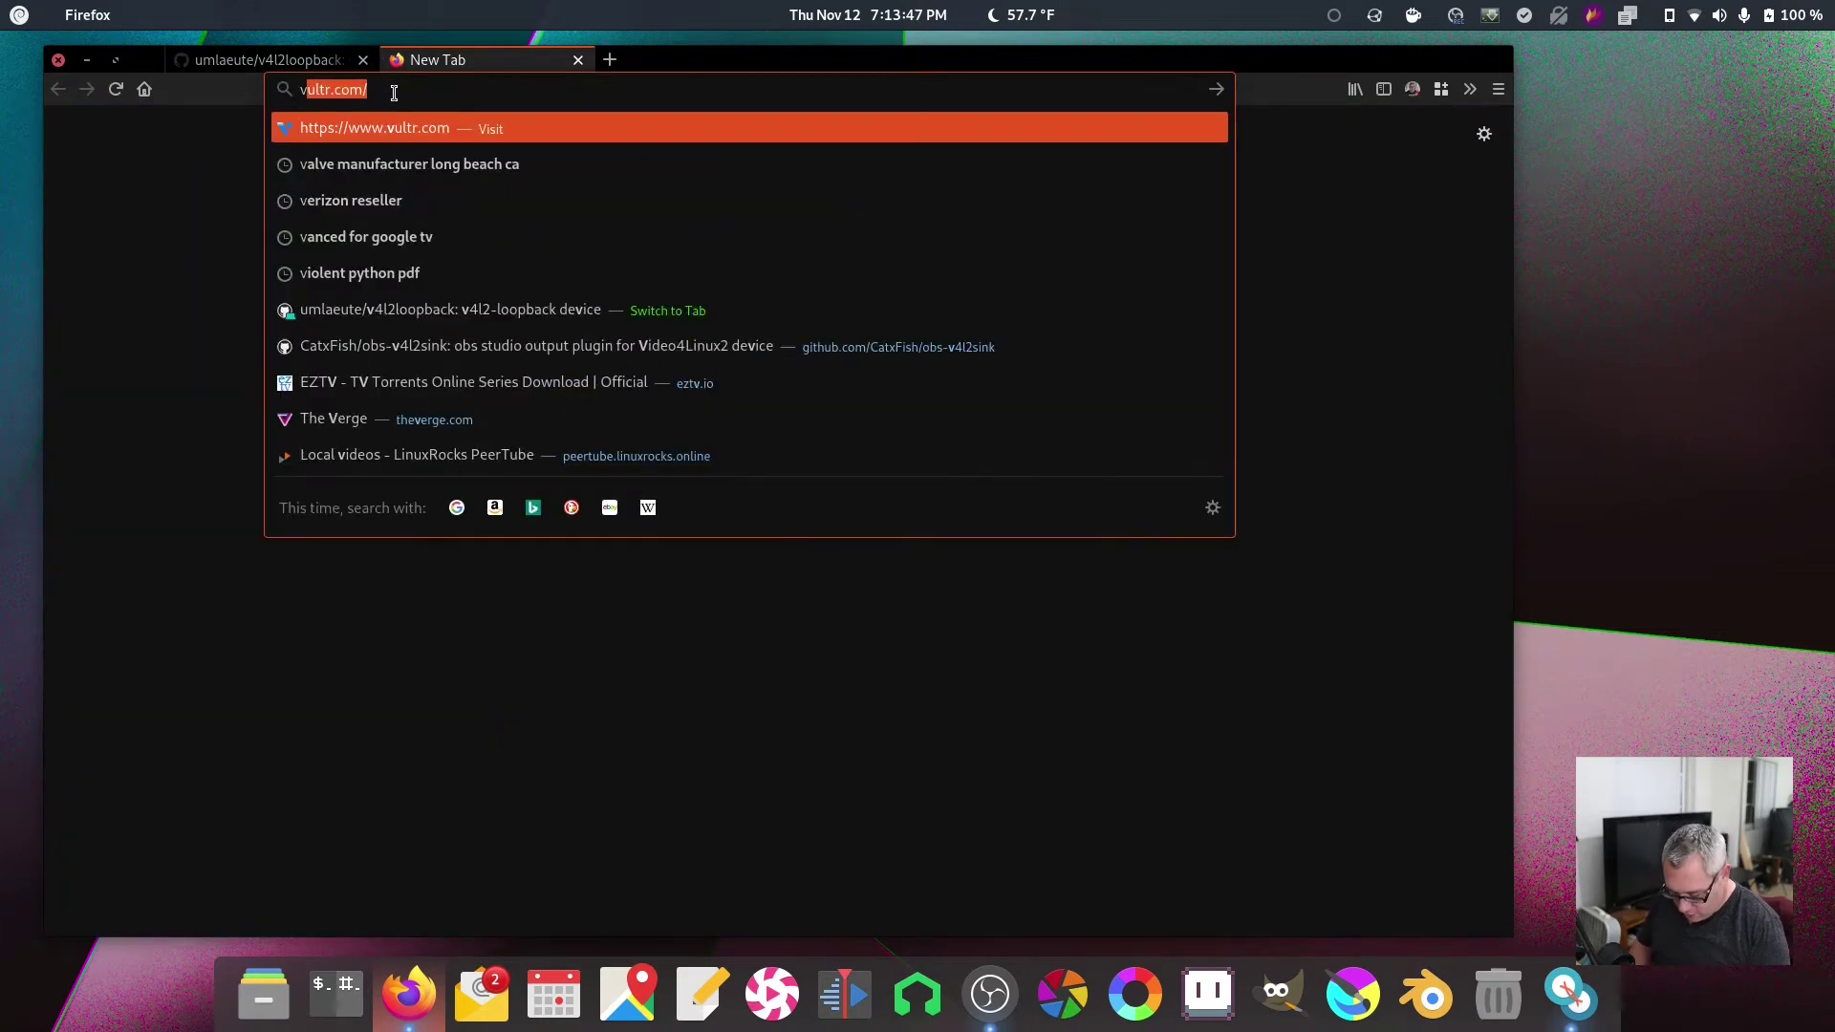
key("Down")
key("Down")
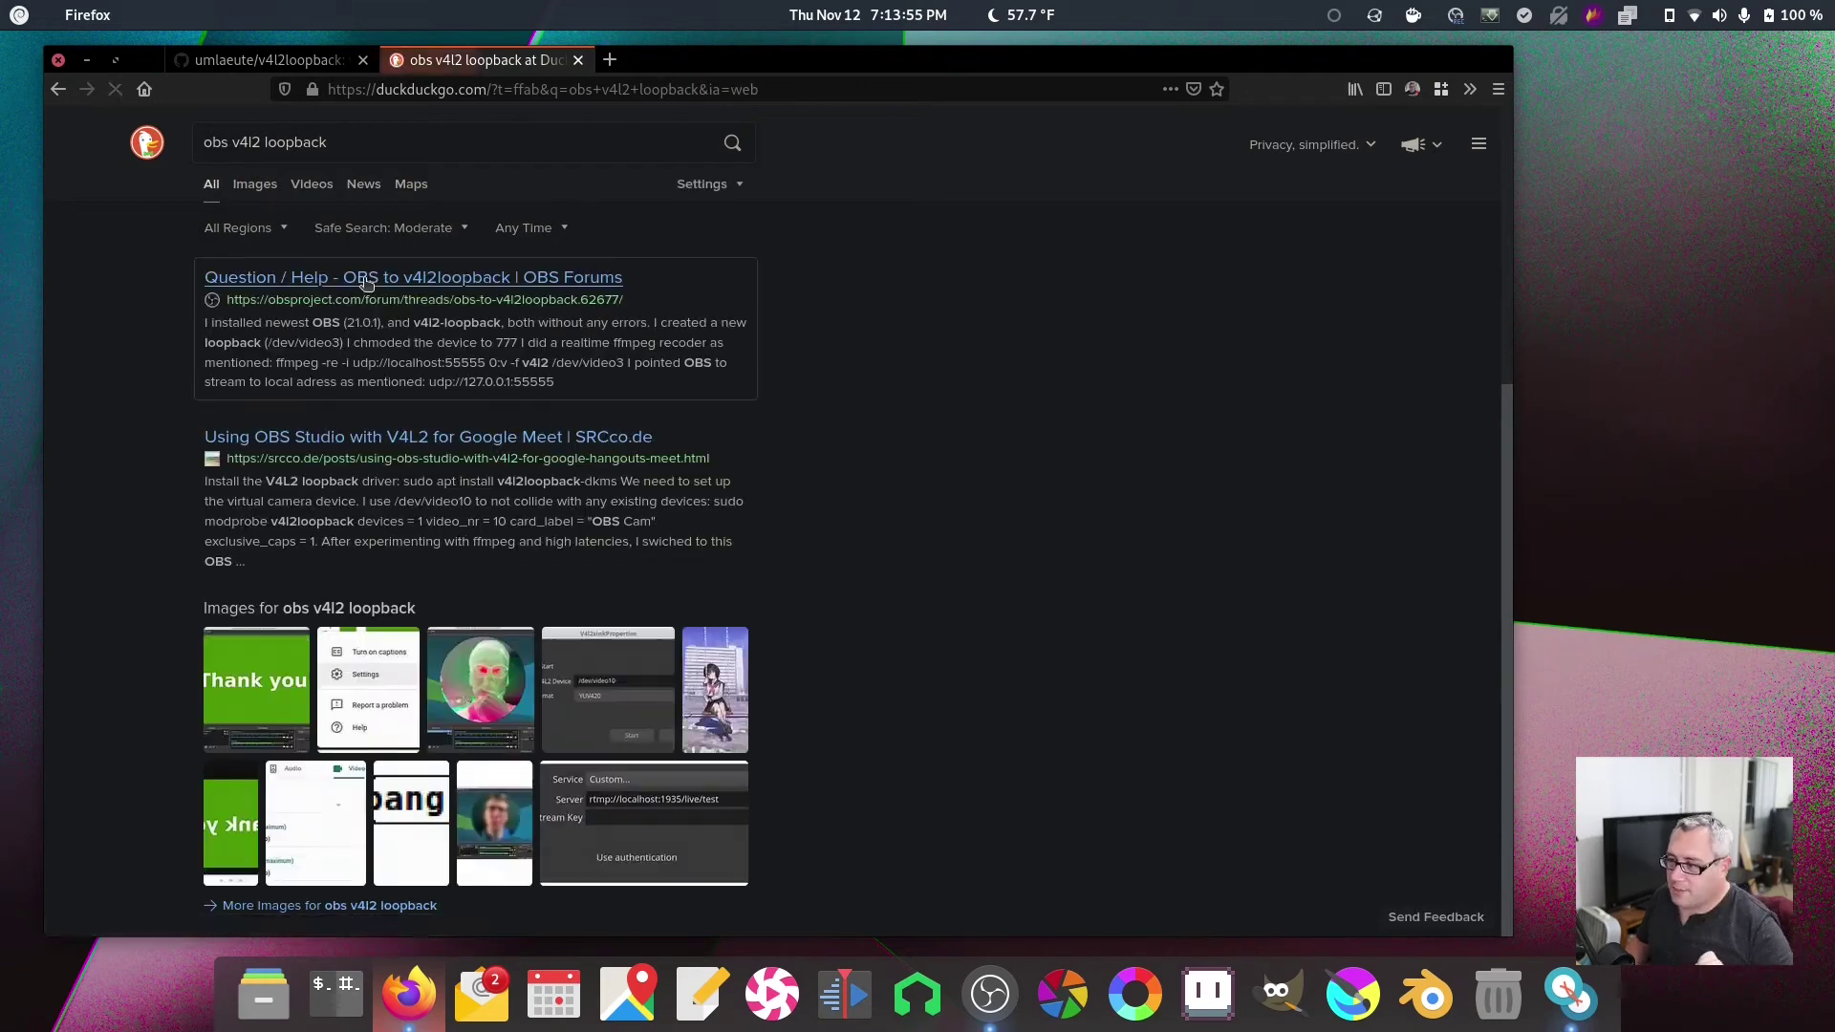
Browse the search results, briefly visiting the v4l2loopback result, toward the obs-v4l2sink usage instructions.
scroll(439, 535, "down", 5)
scroll(449, 639, "down", 3)
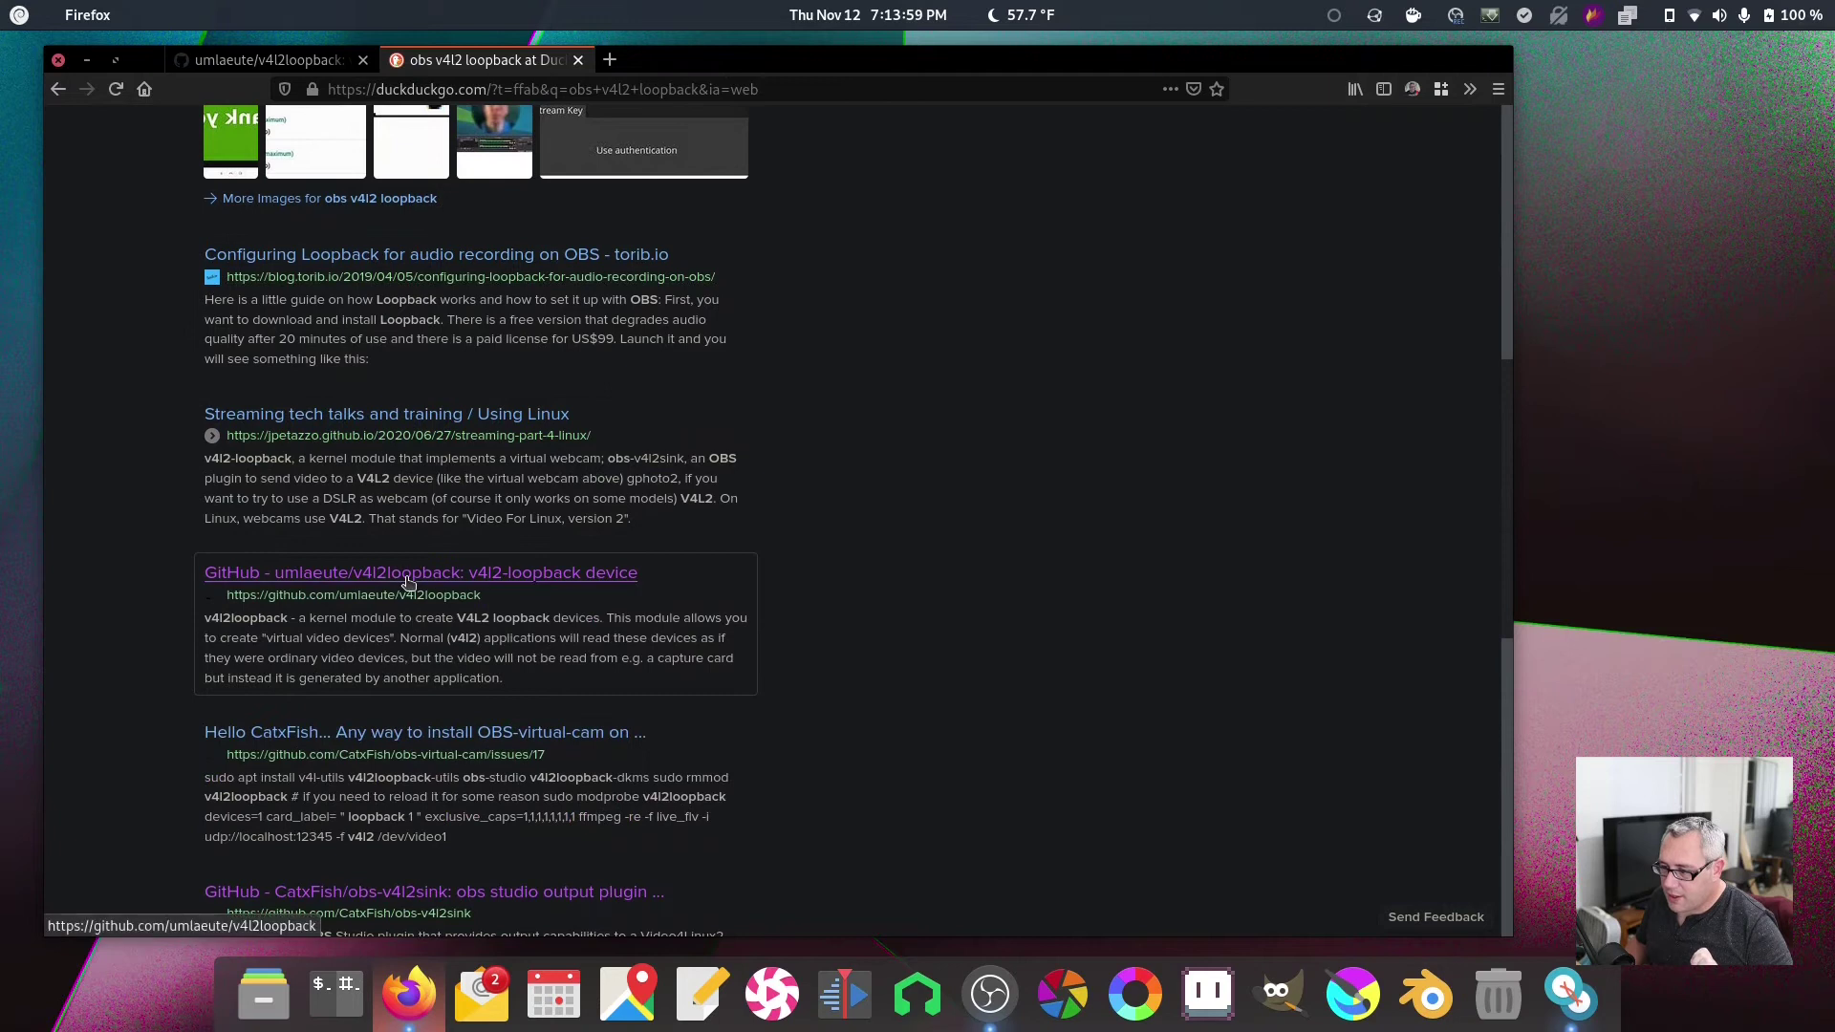
left_click(407, 576)
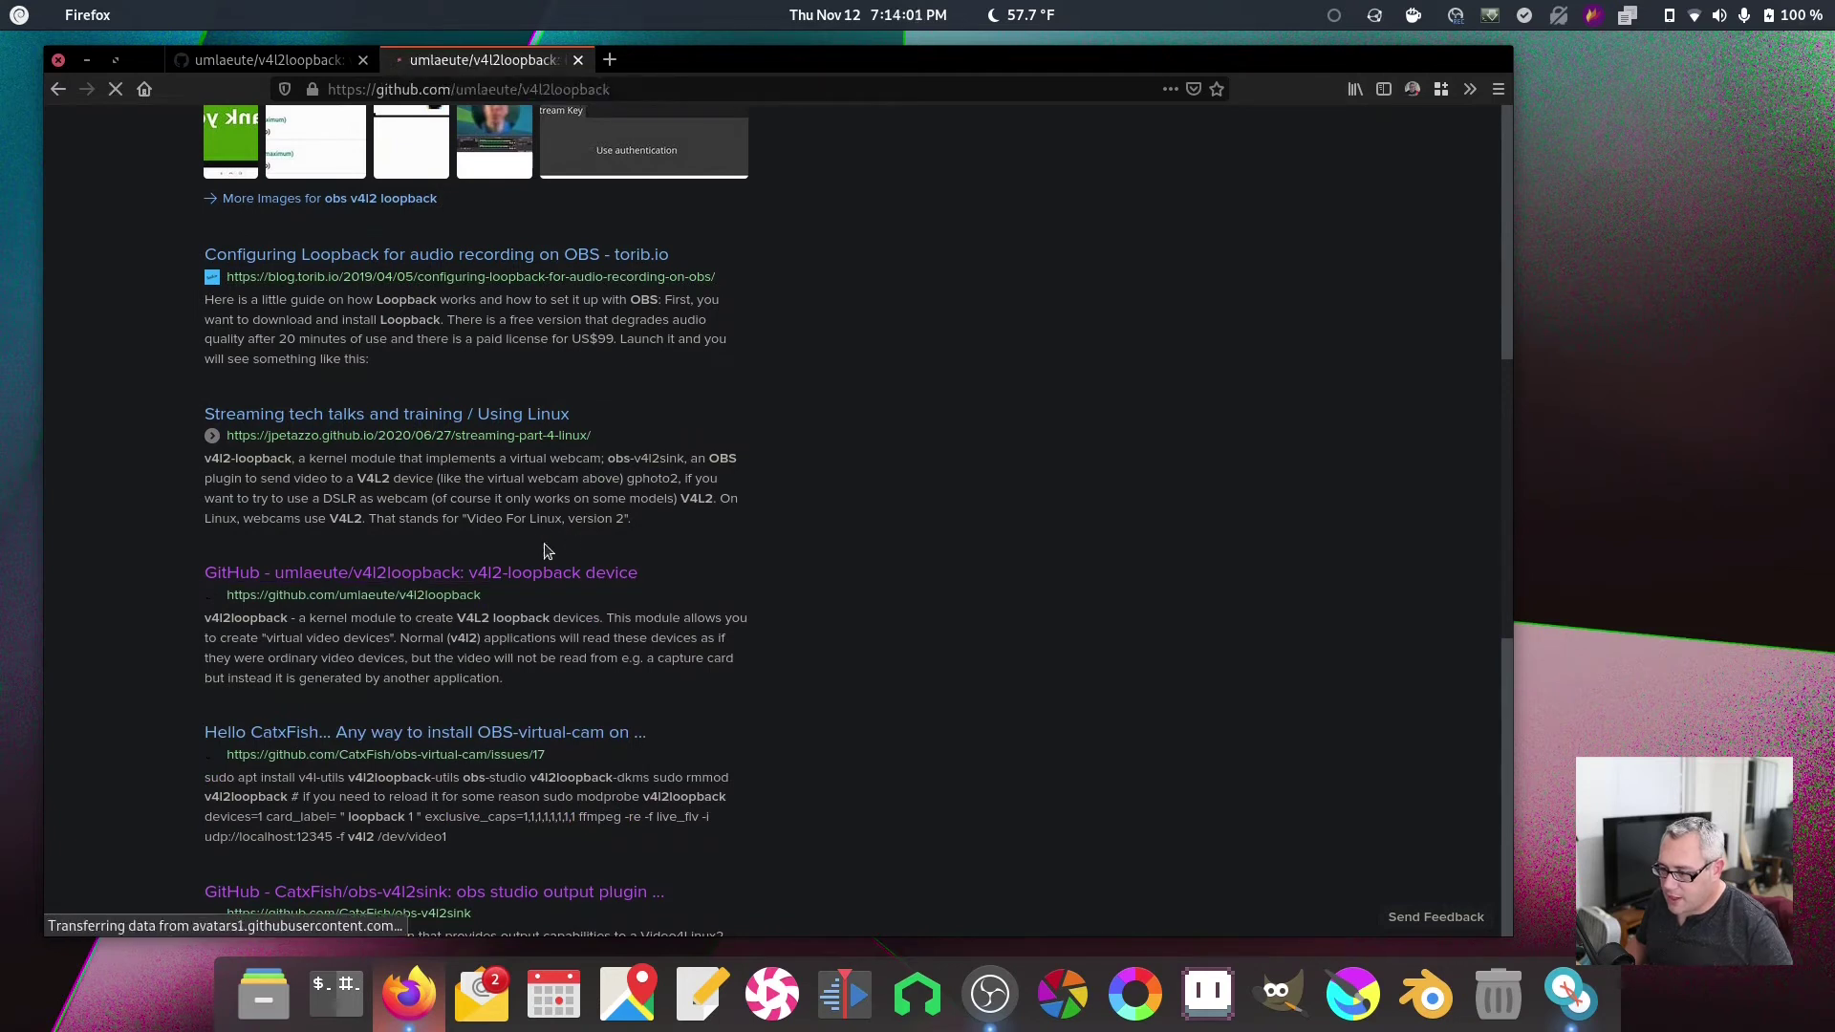
key("alt+Left")
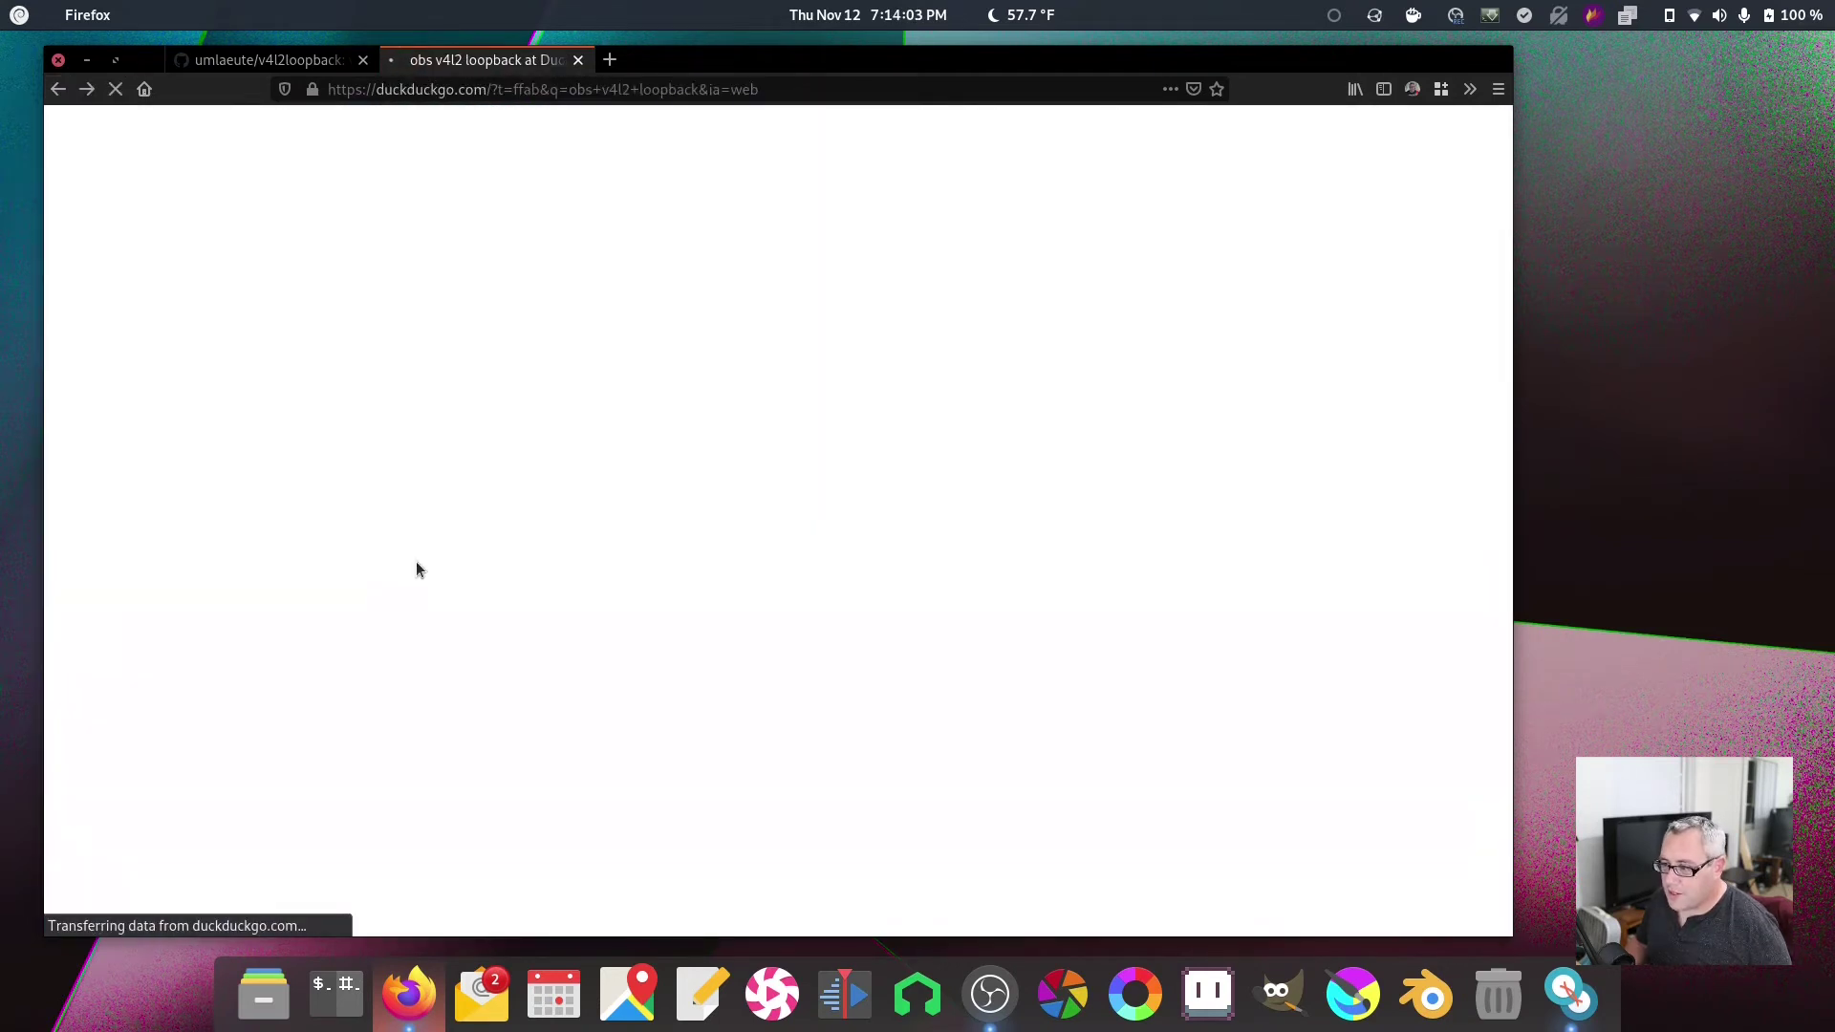
scroll(499, 541, "down", 10)
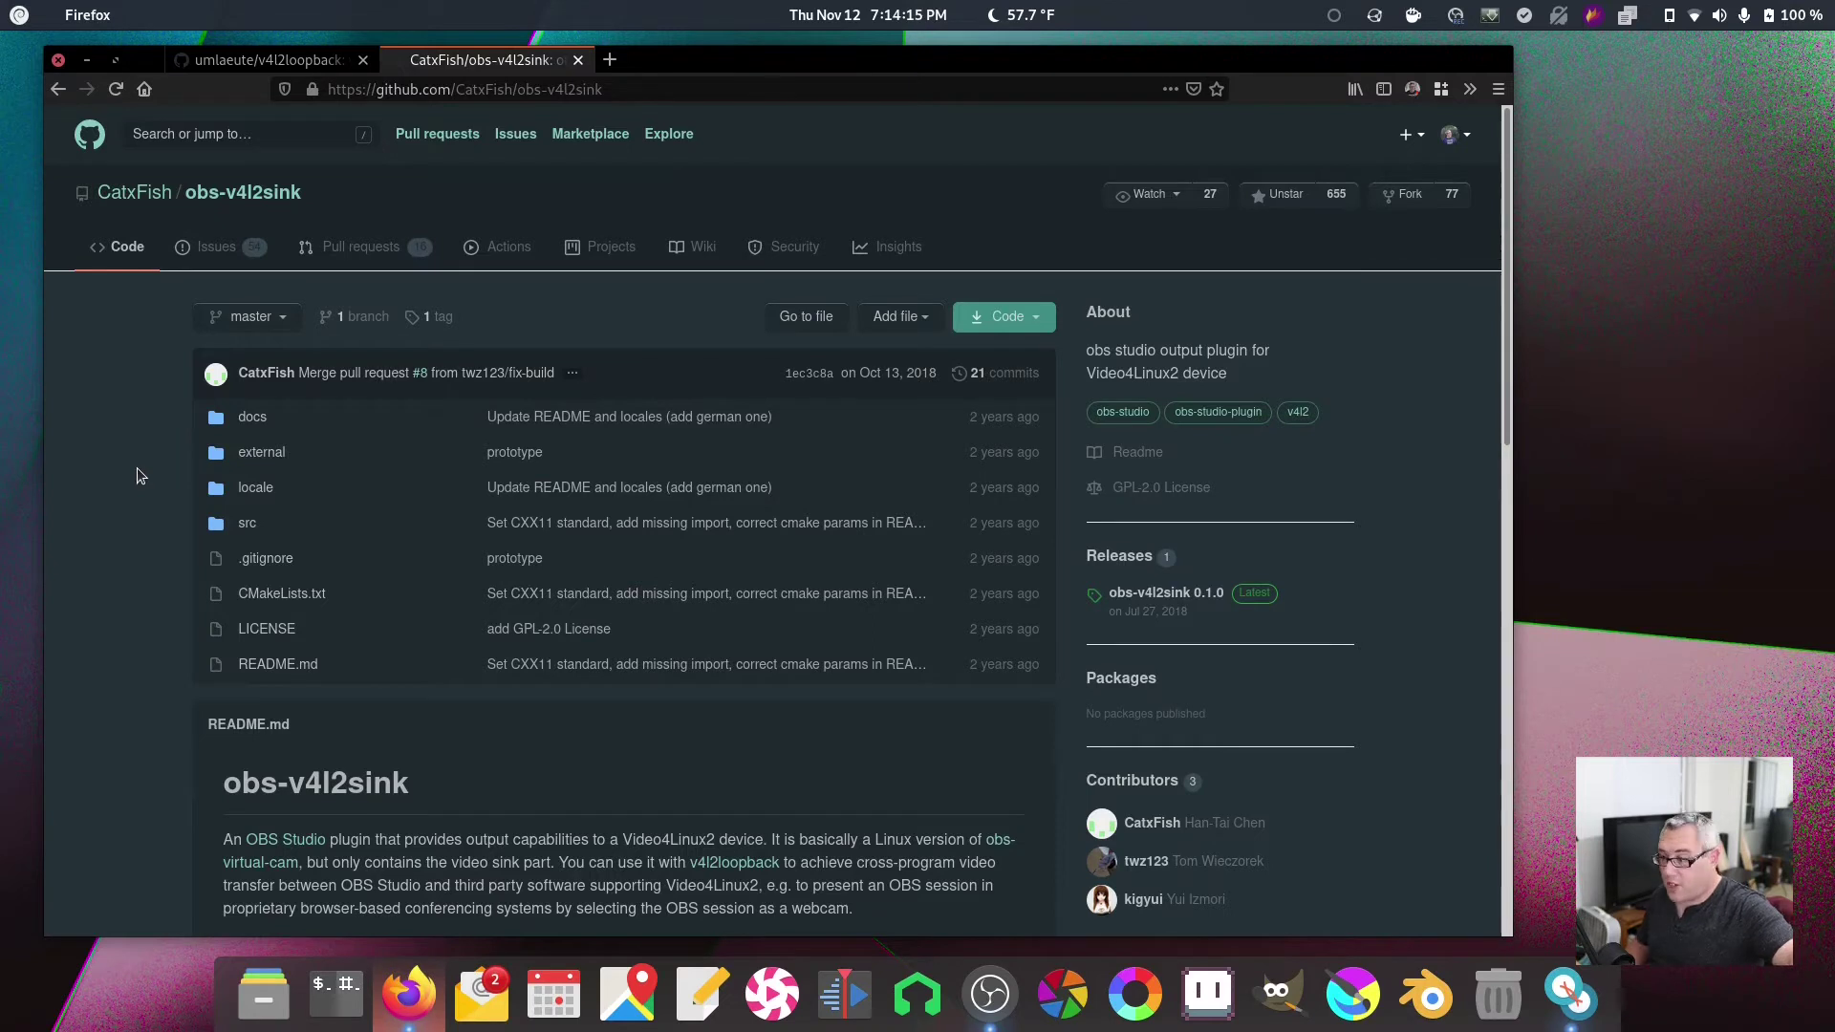
scroll(135, 467, "down", 8)
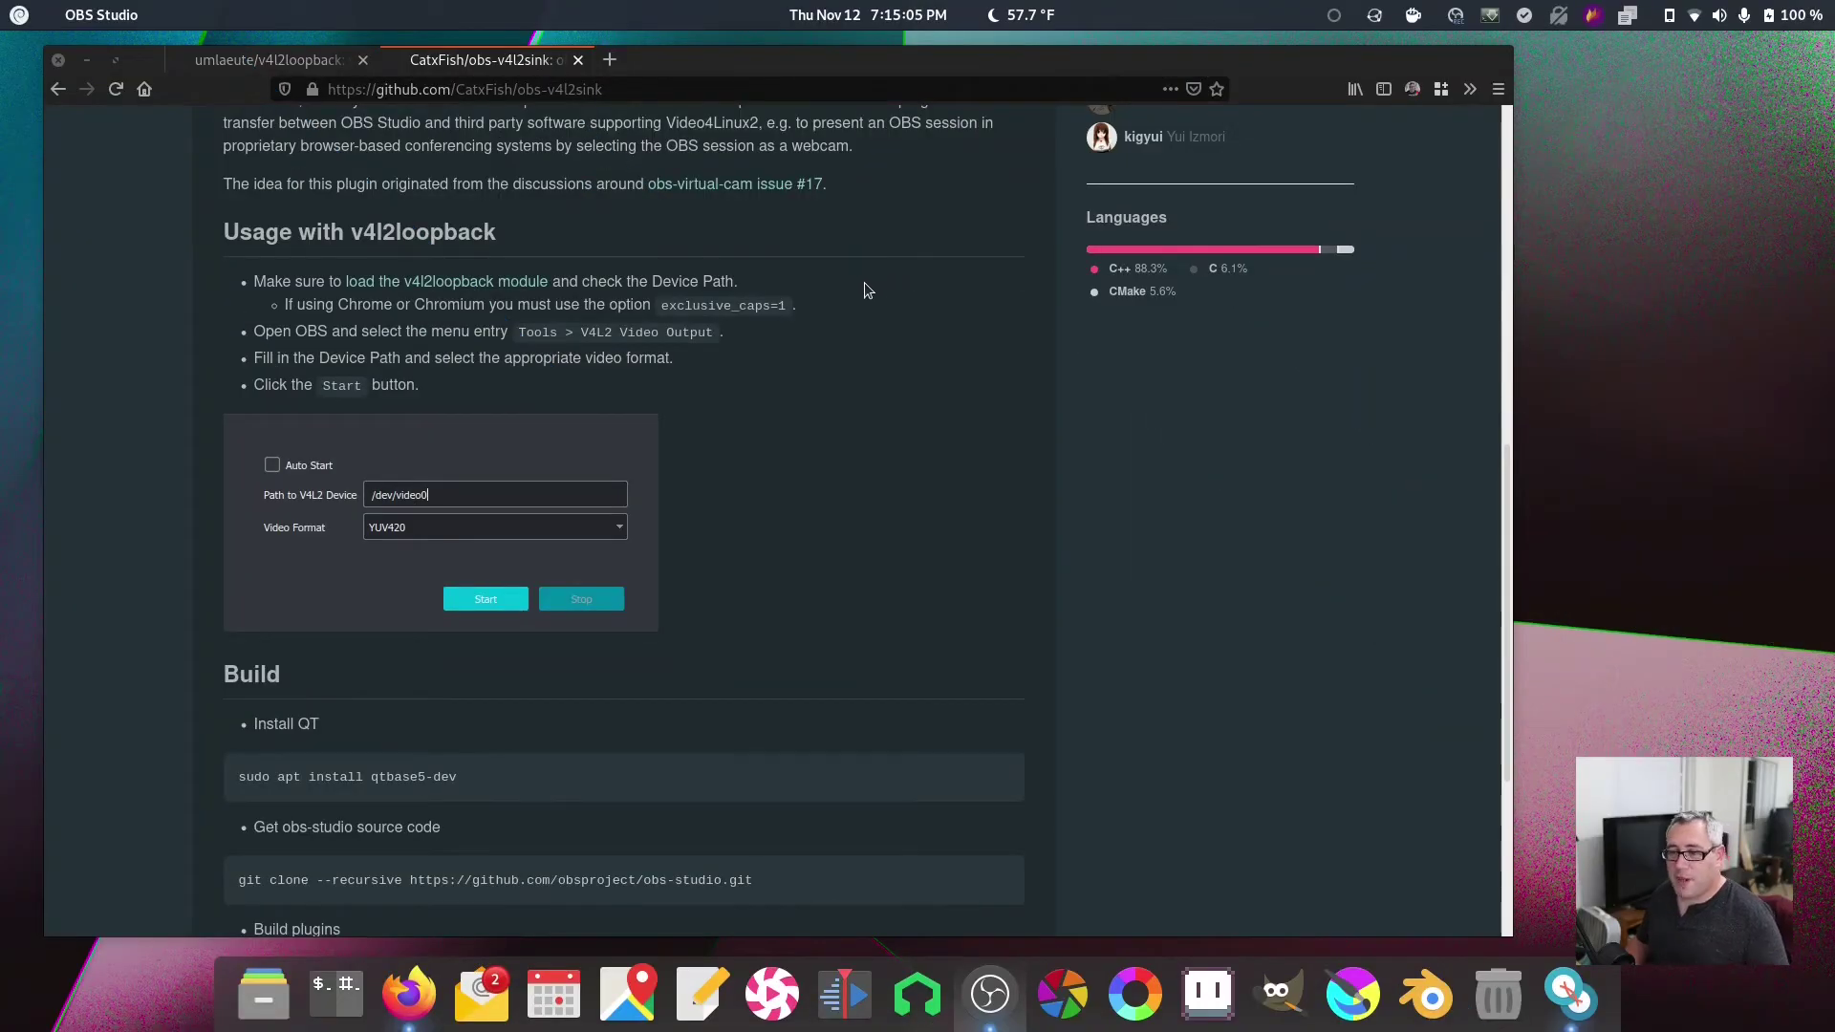
Bring Entangle's Canon EOS M50 live view to the front and maximize it to fill the screen.
left_click(1573, 997)
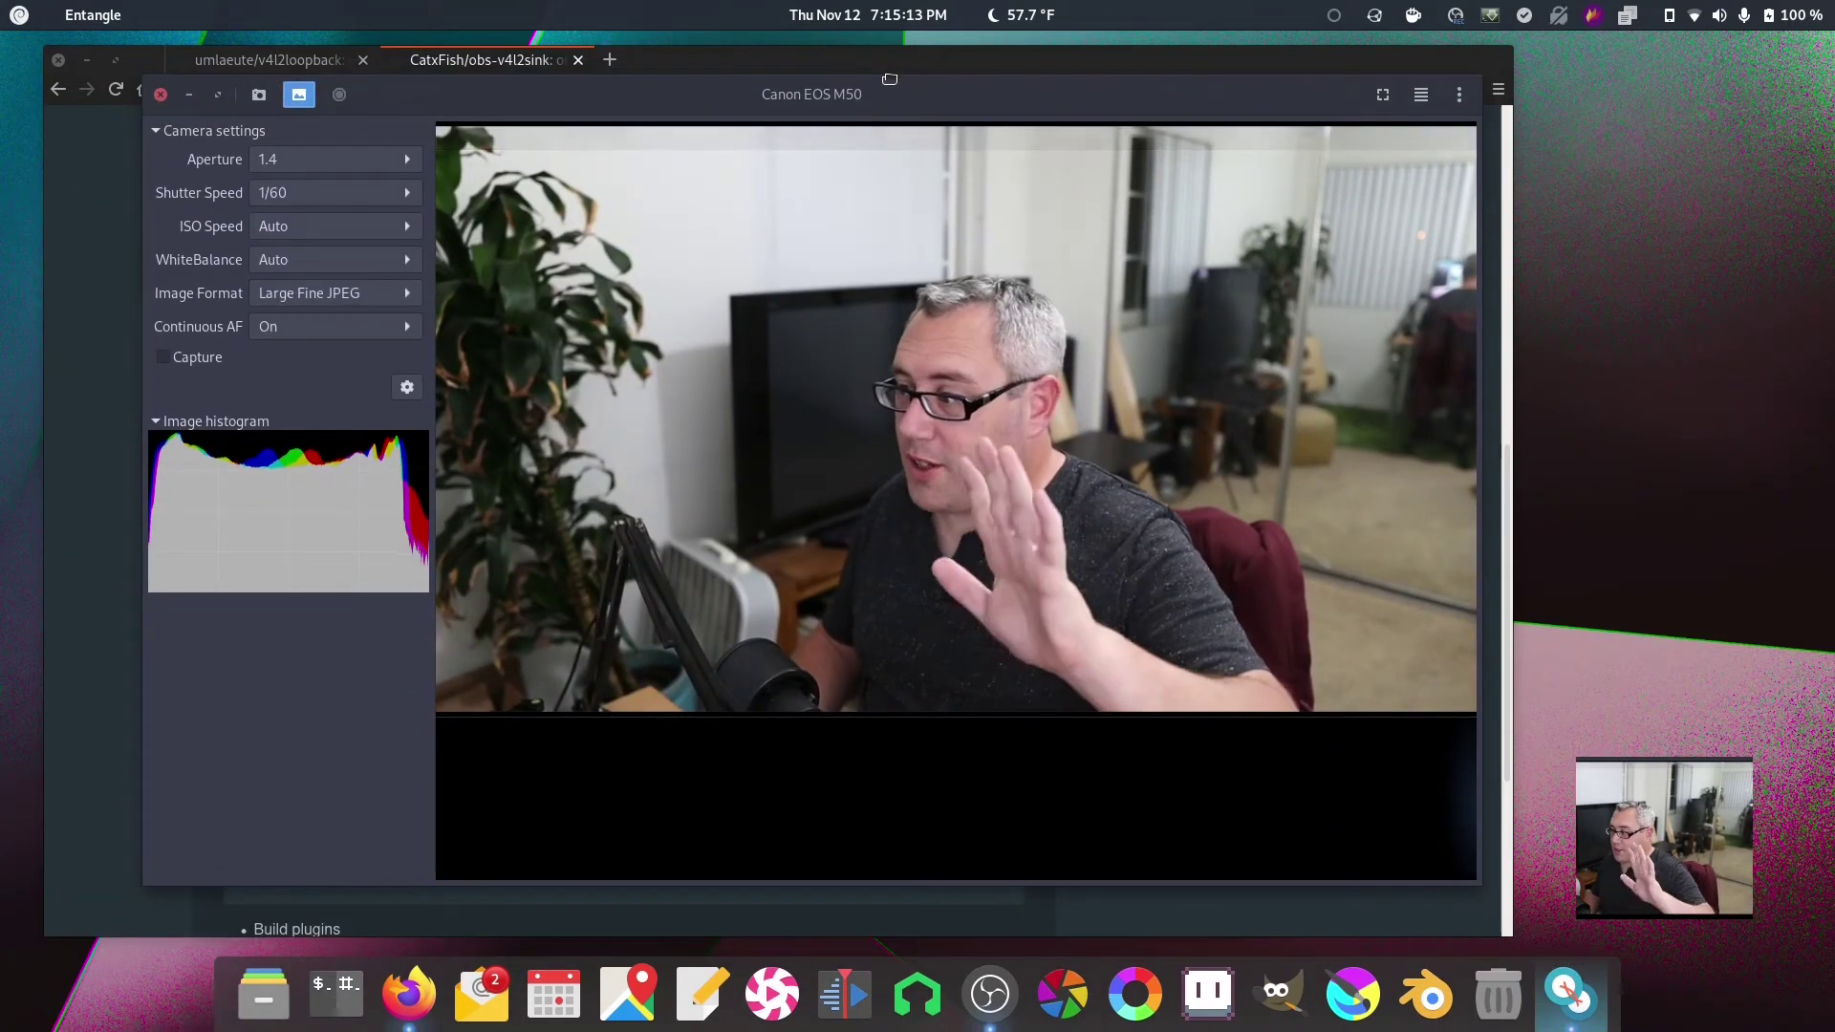
left_click_drag(889, 79, 886, 78)
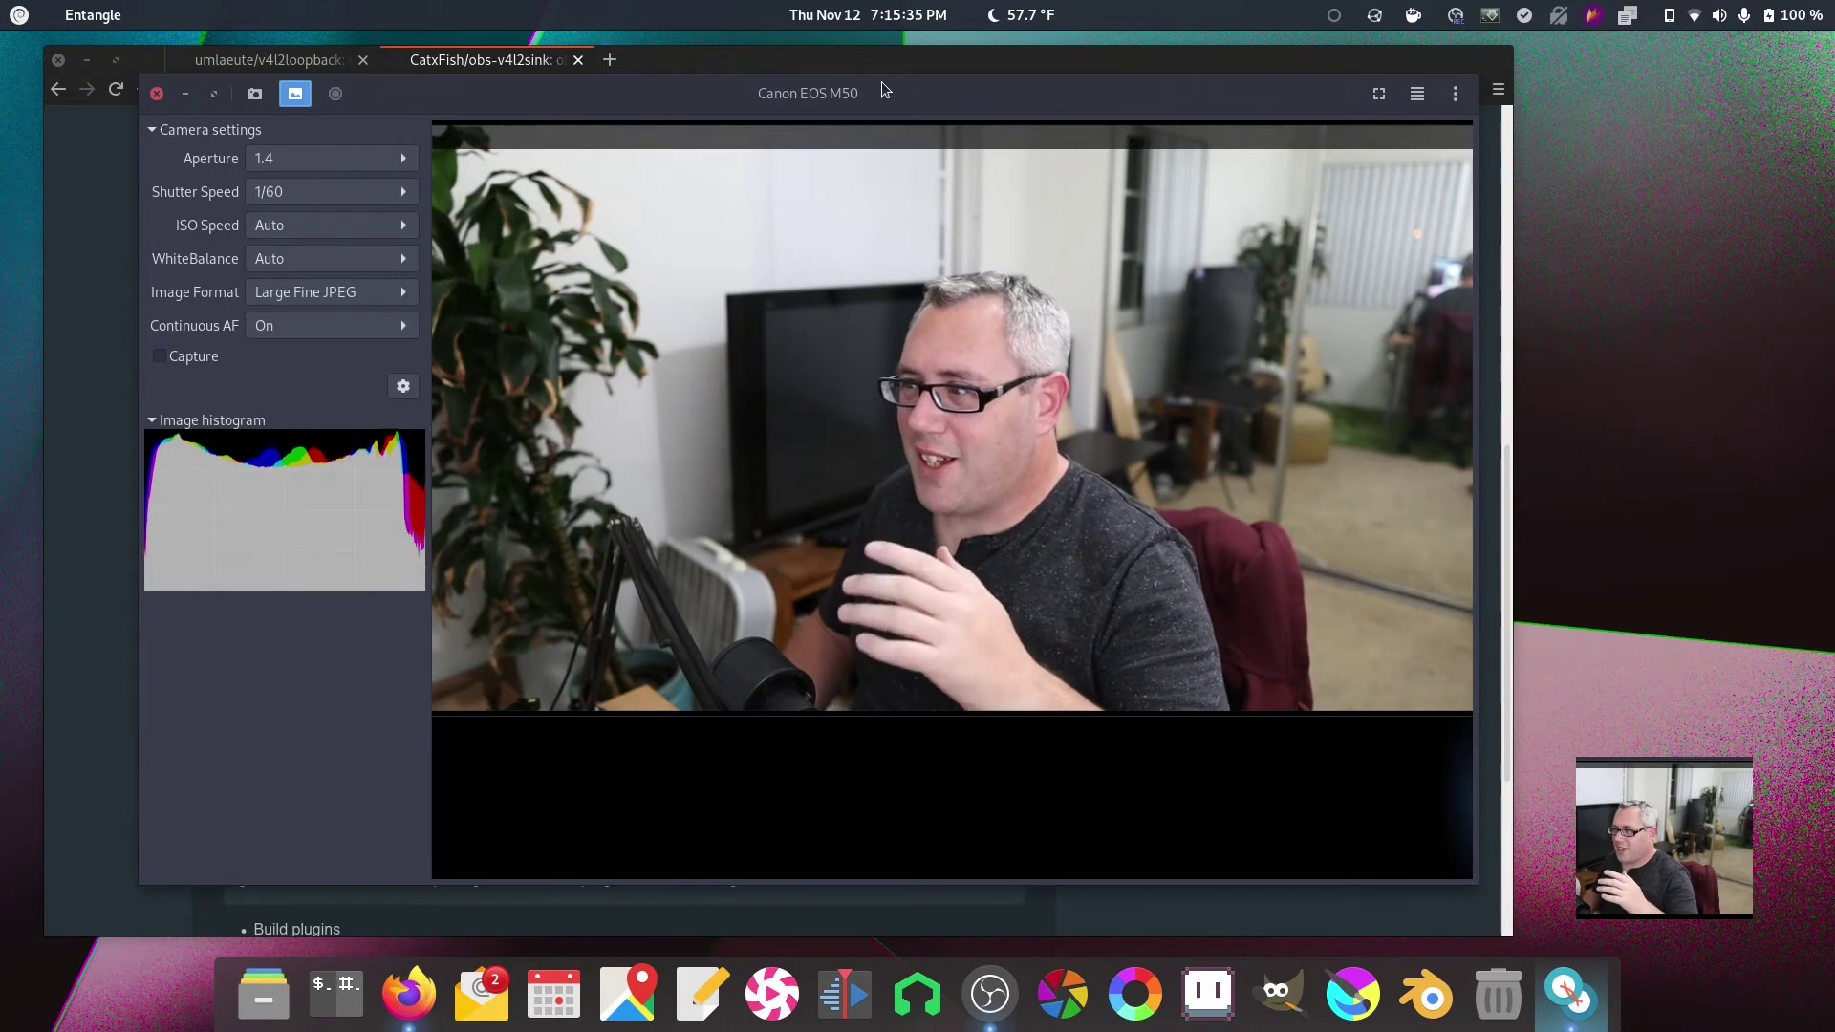
double_click(884, 90)
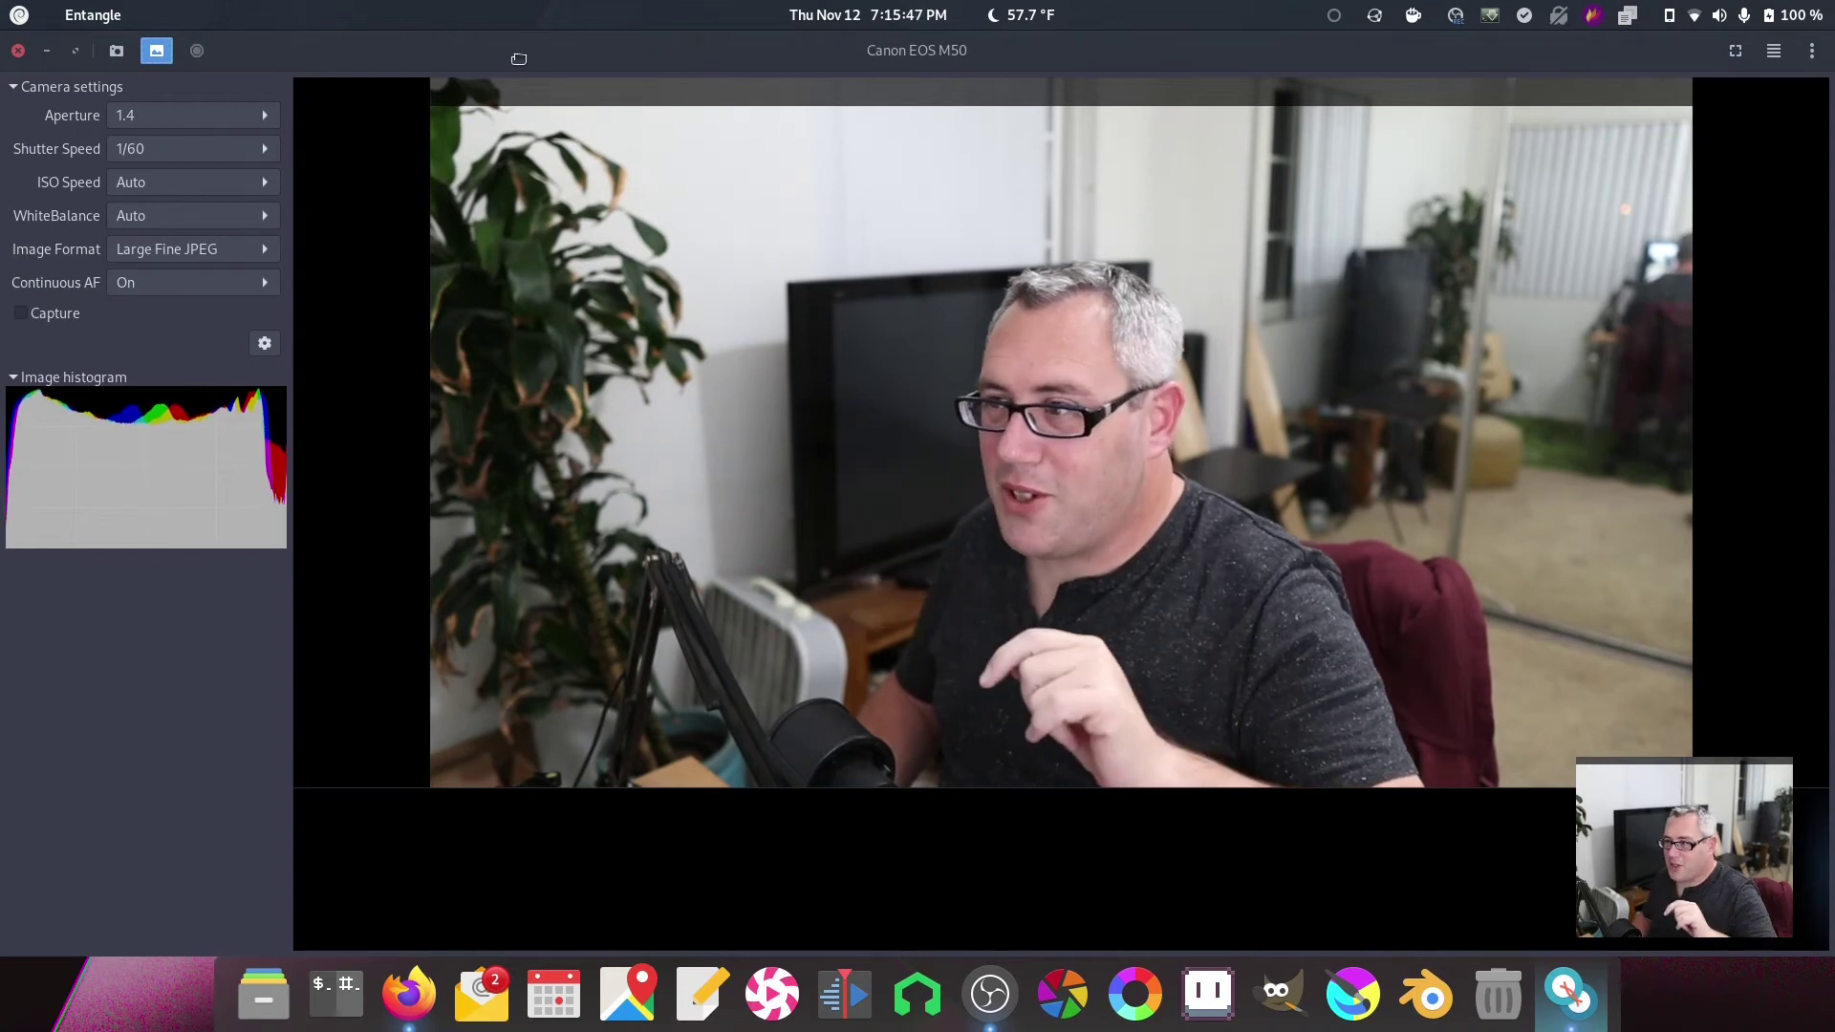
Restore the Entangle window, toggle continuous preview, keep shutter at 1/60, then move it aside and hide it.
left_click_drag(545, 49, 600, 108)
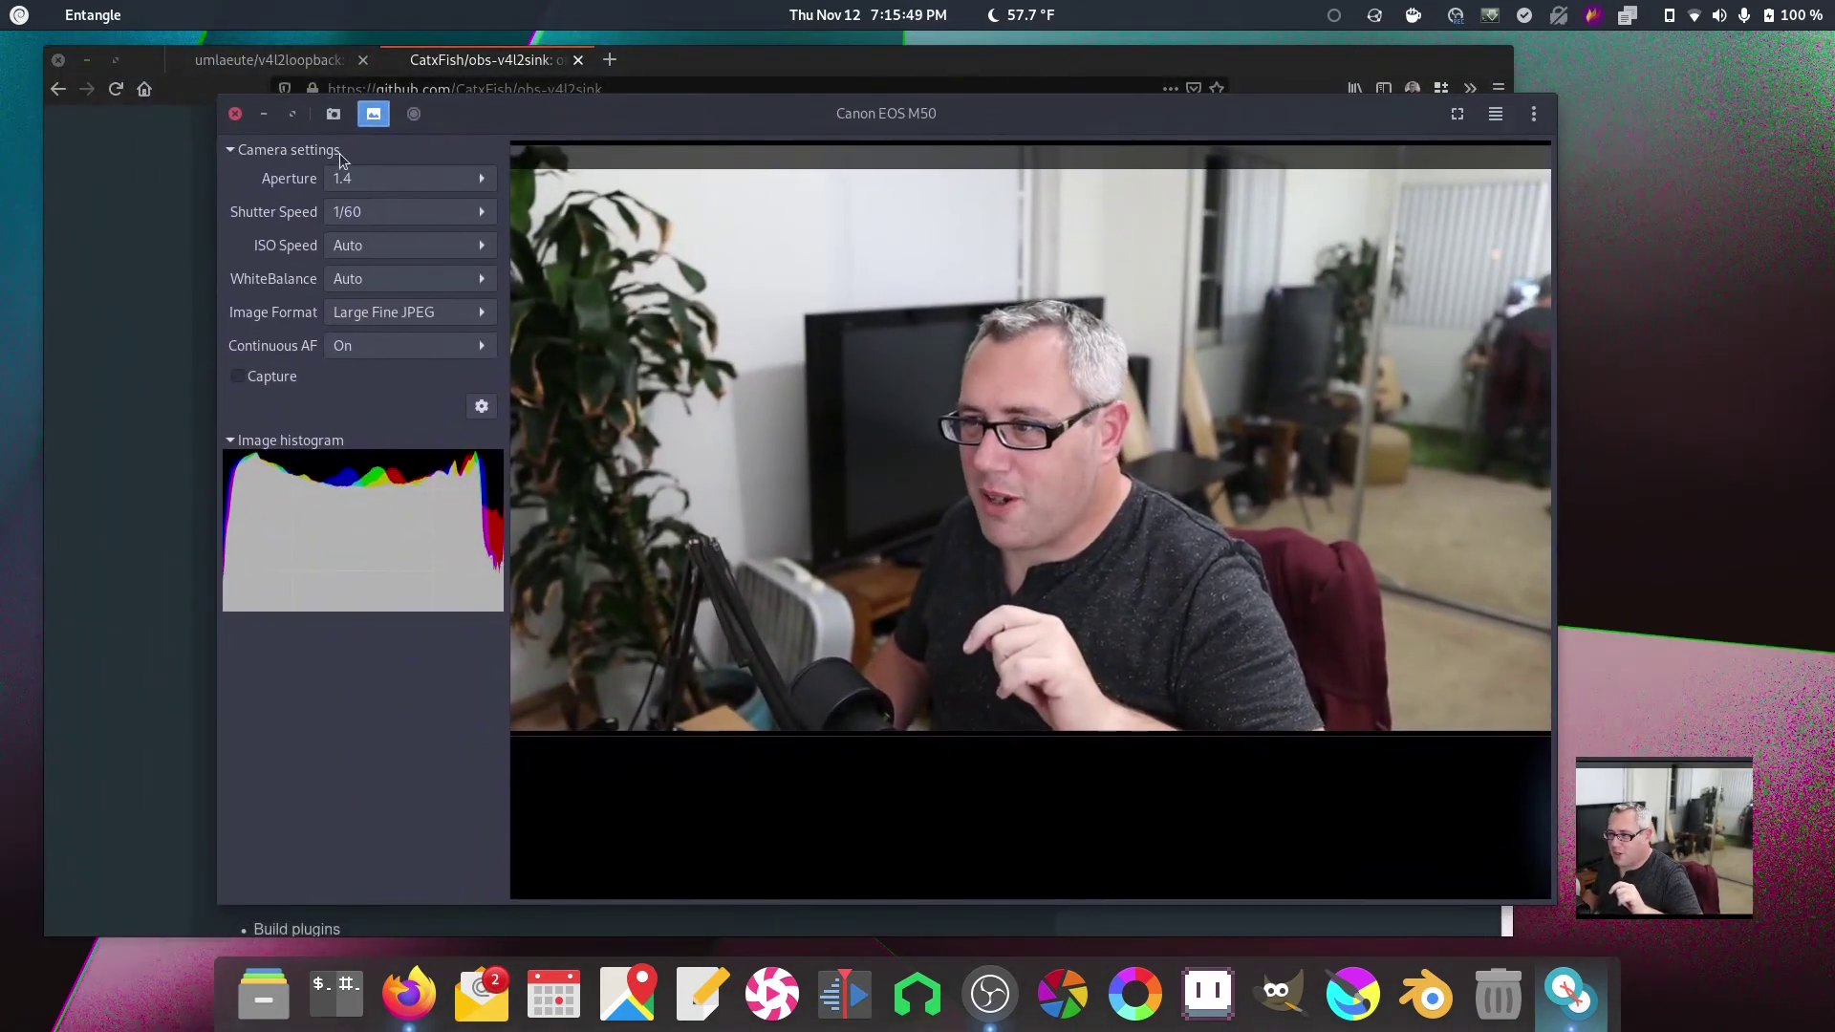
left_click(372, 116)
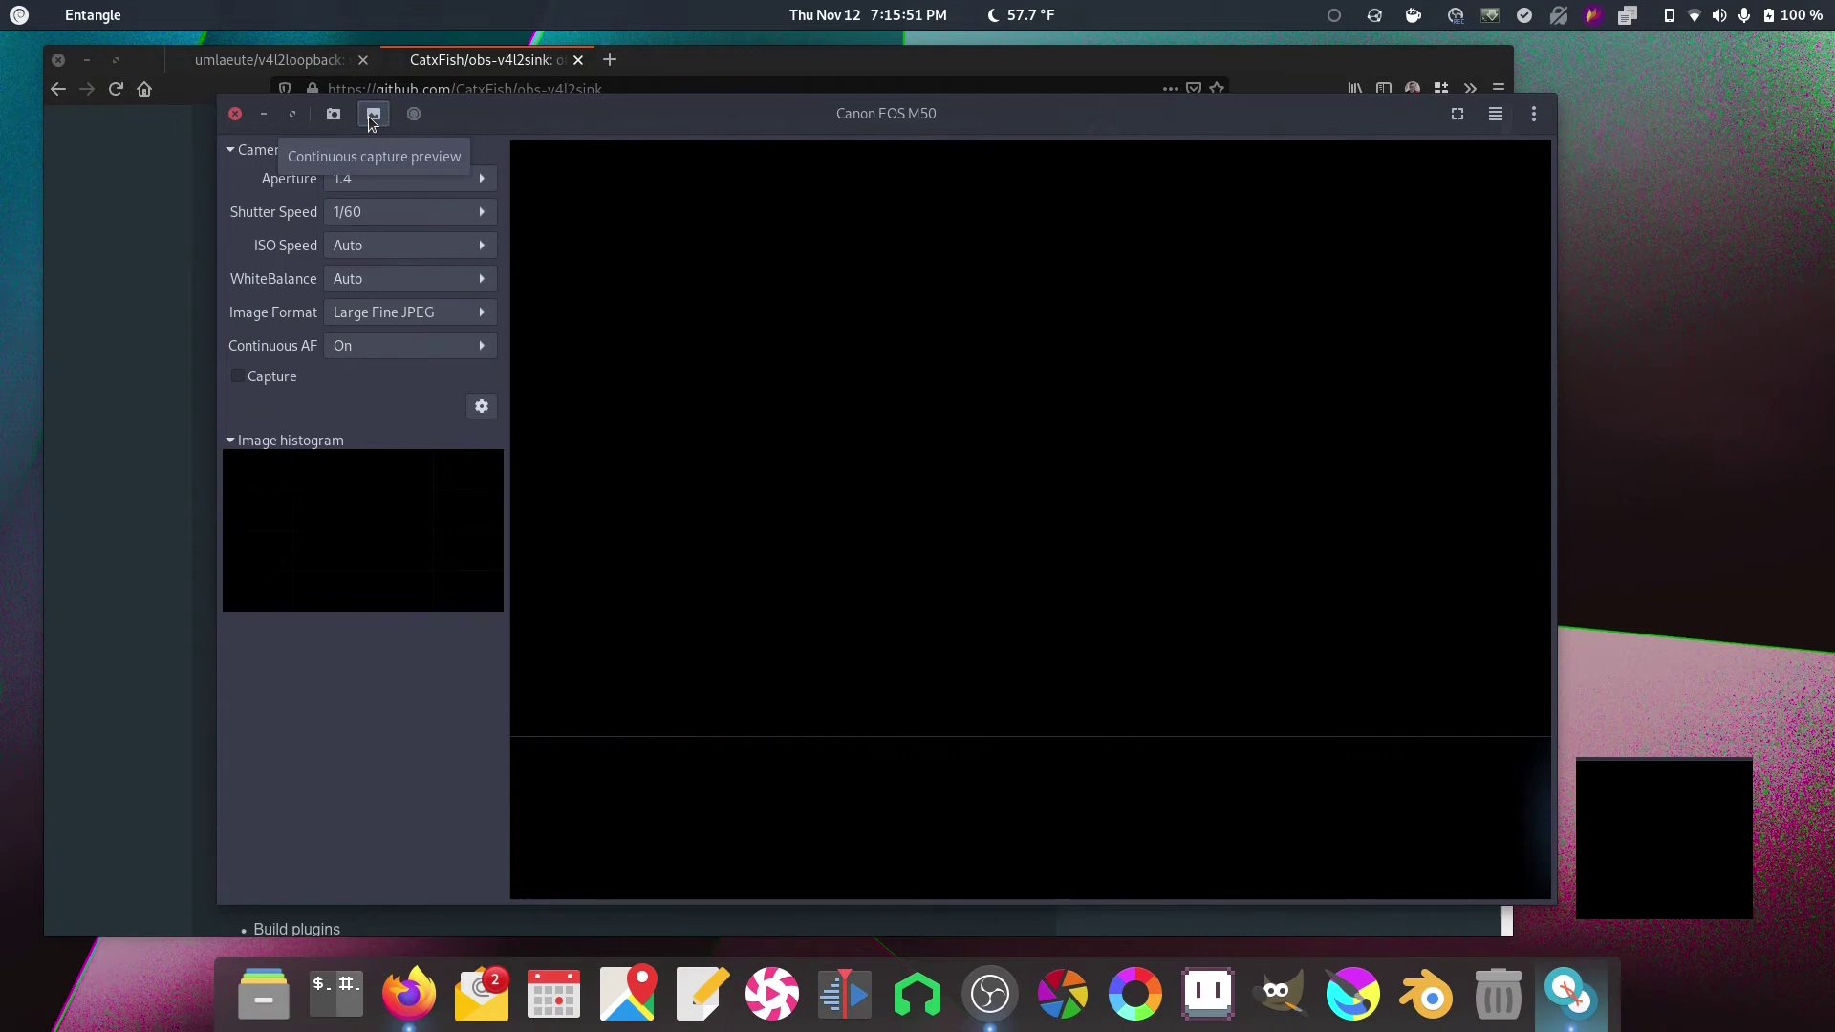
left_click(367, 202)
left_click(367, 201)
left_click(367, 203)
left_click(368, 242)
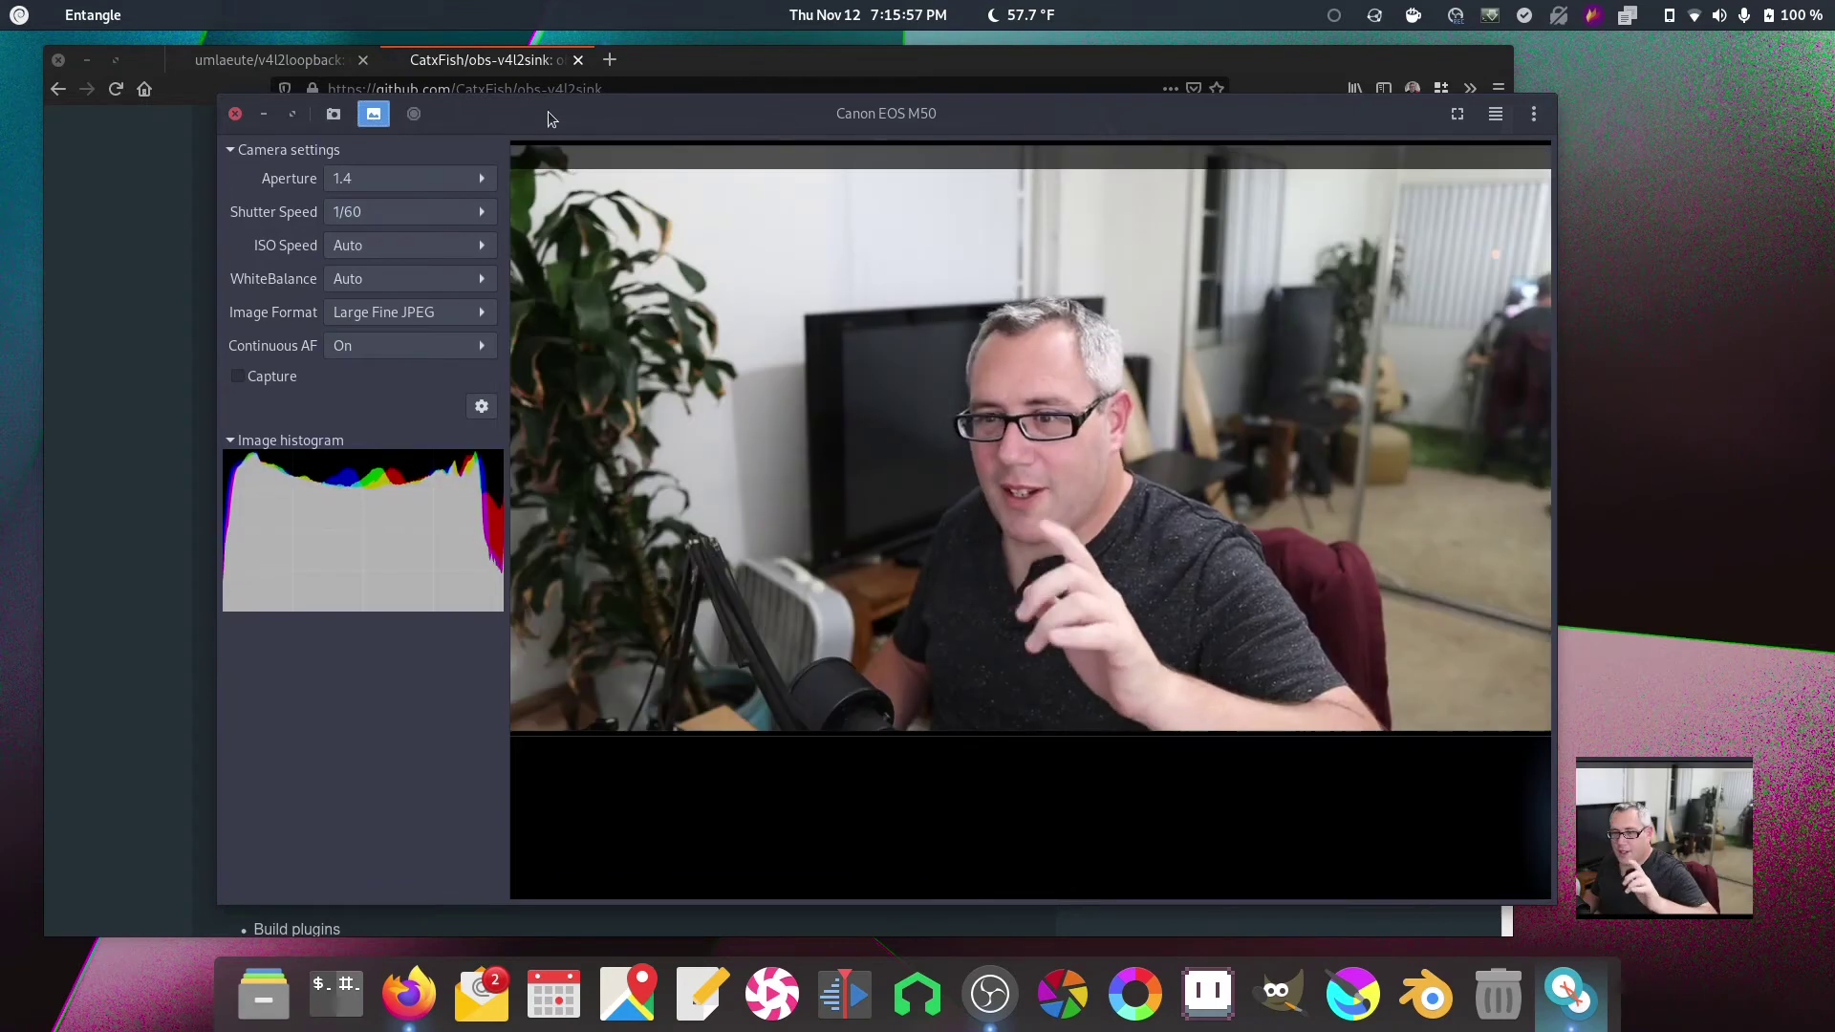
left_click_drag(547, 111, 0, 157)
key("super+h")
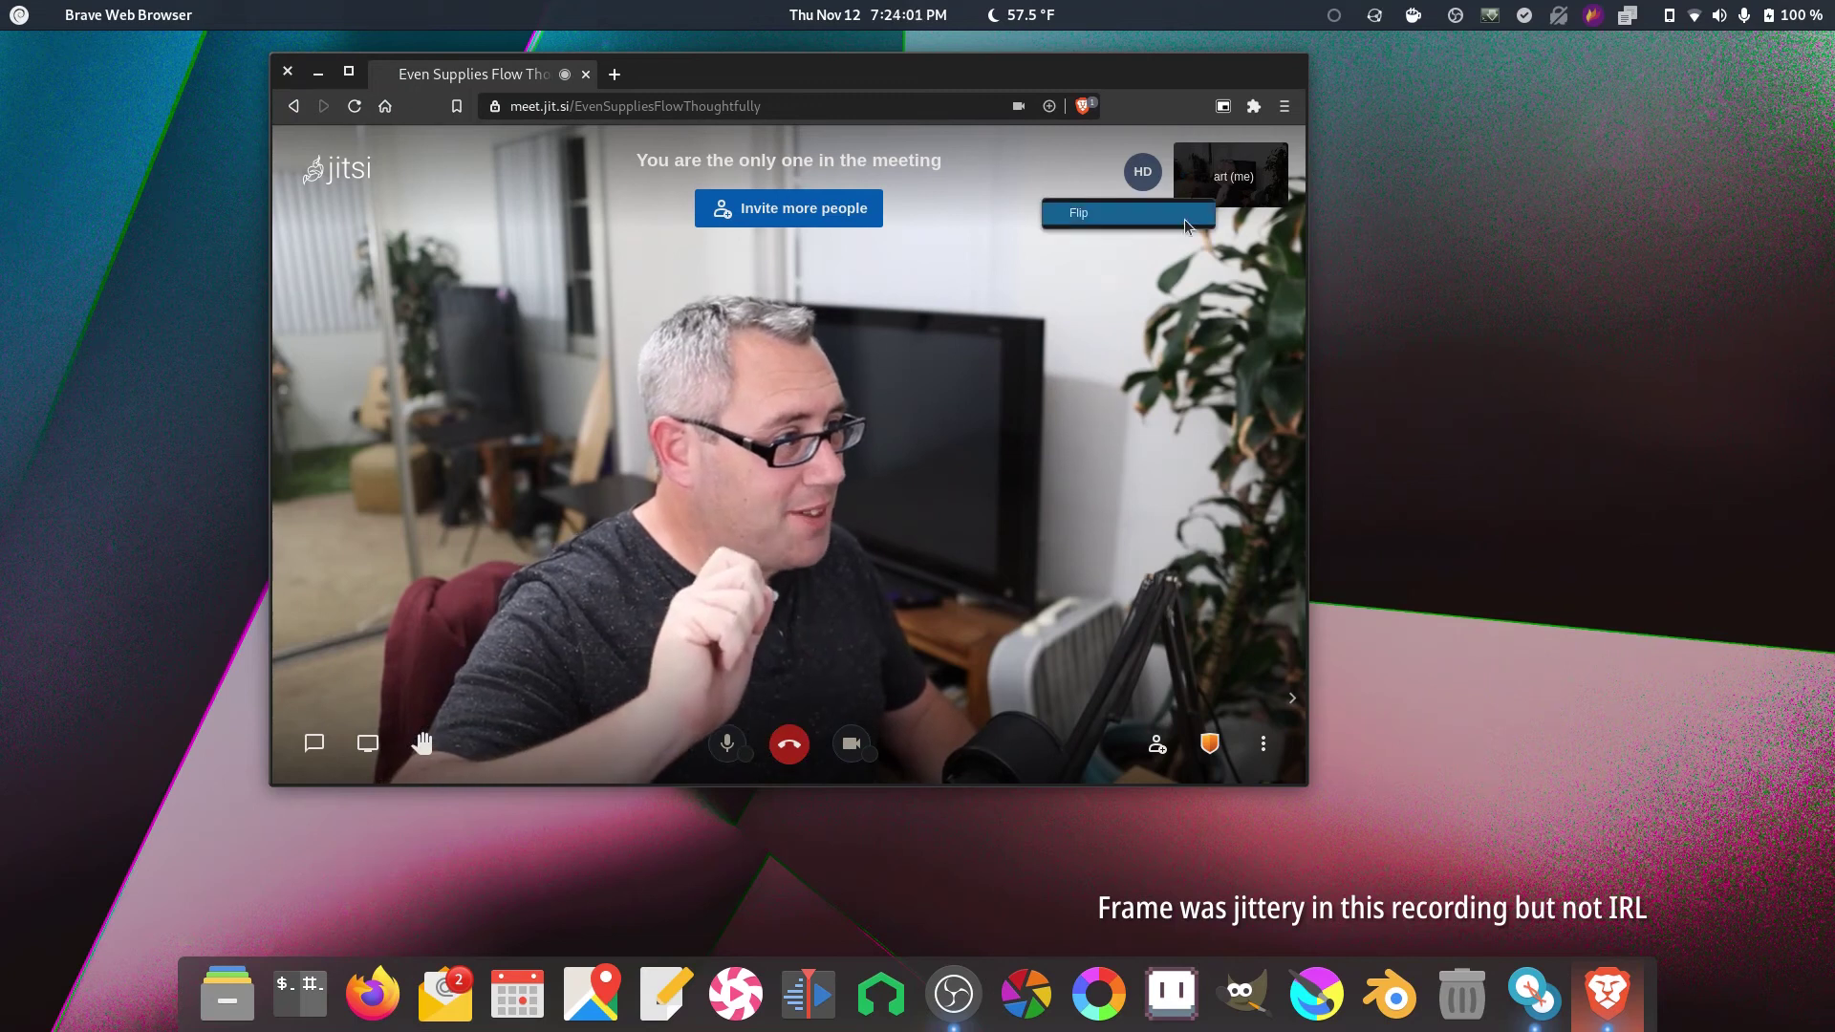
Mirror the Jitsi self-view, shift the Brave window right, and bring OBS Studio forward at lower left.
left_click(1185, 223)
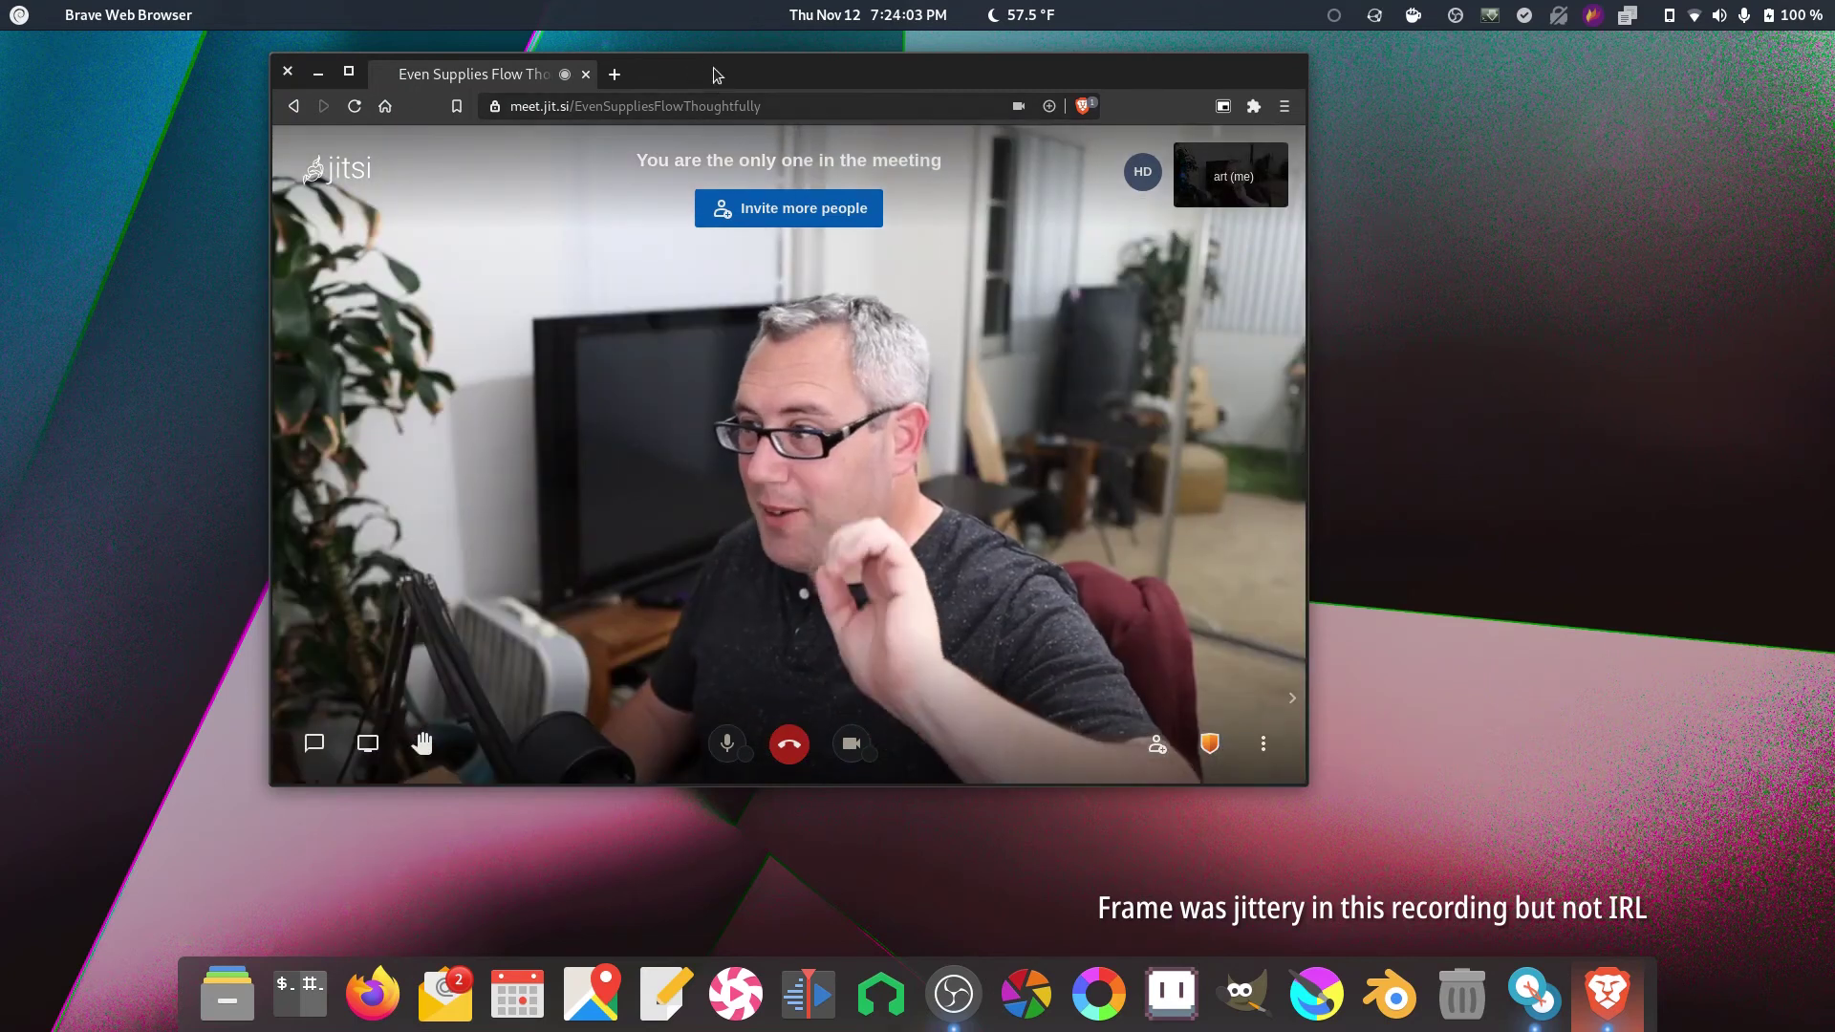
left_click_drag(717, 75, 1076, 96)
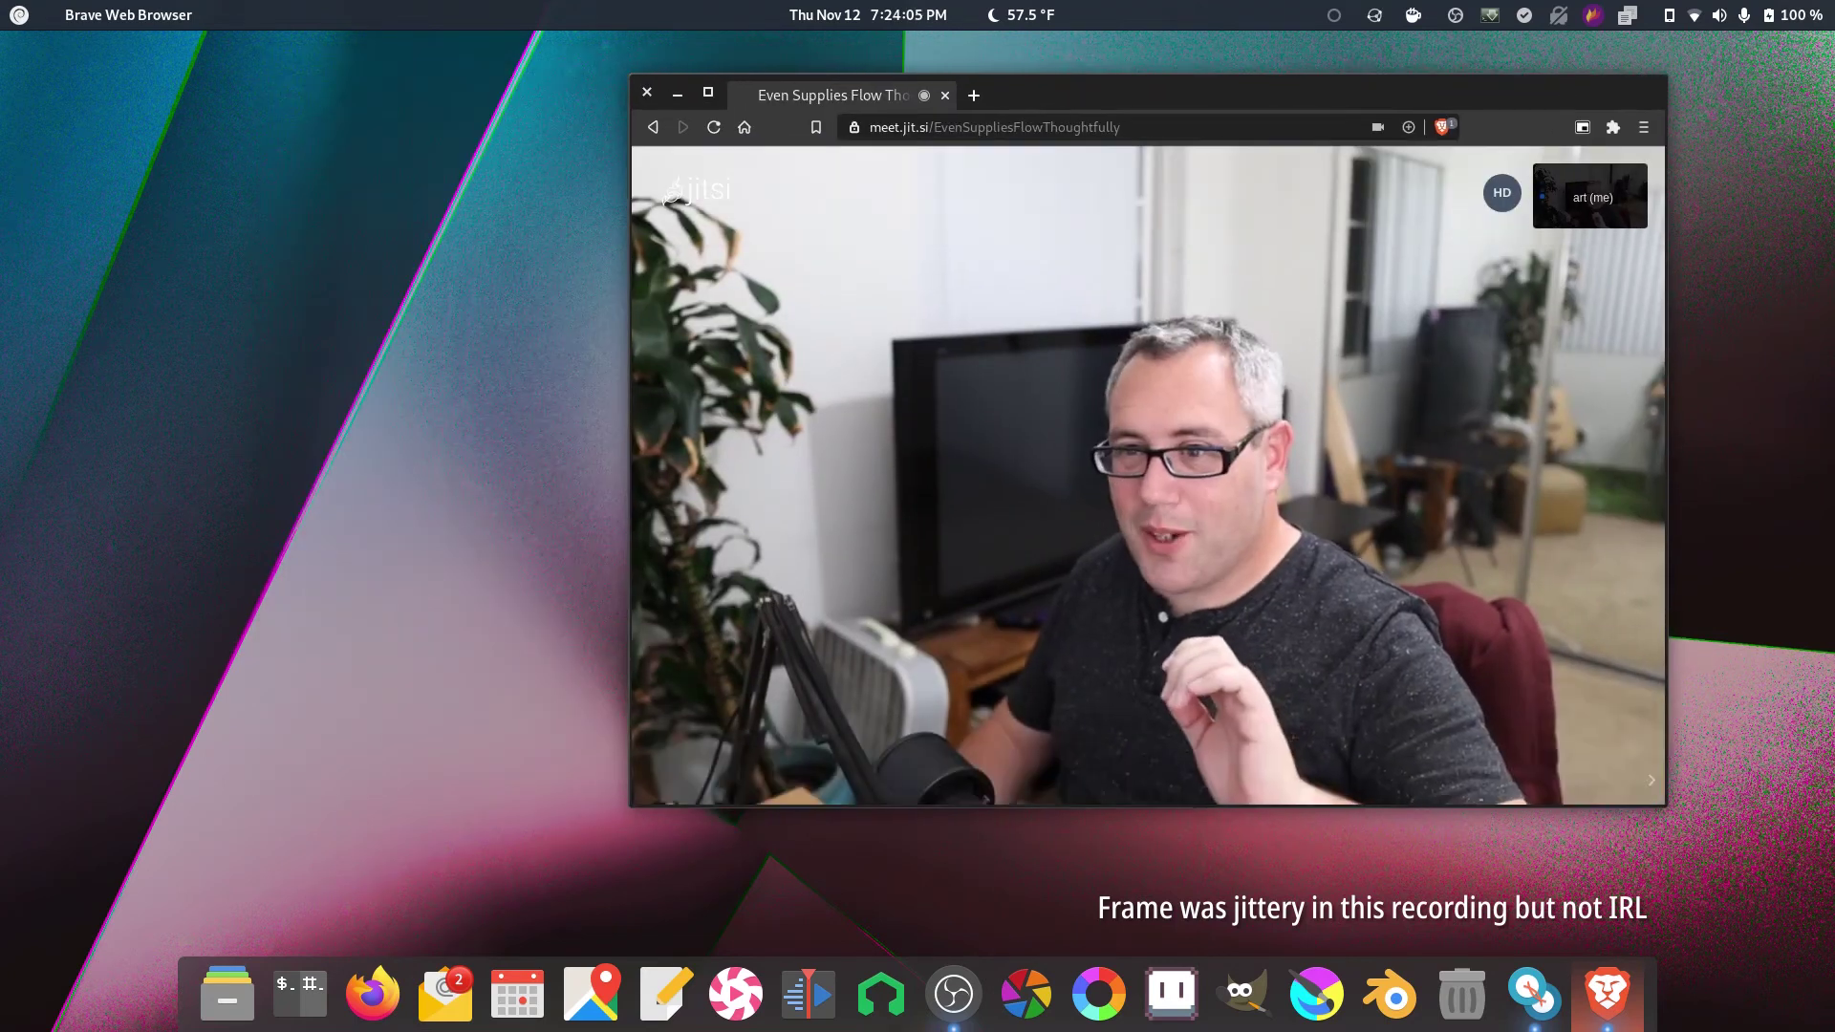
key("alt+Tab")
left_click_drag(636, 211, 579, 339)
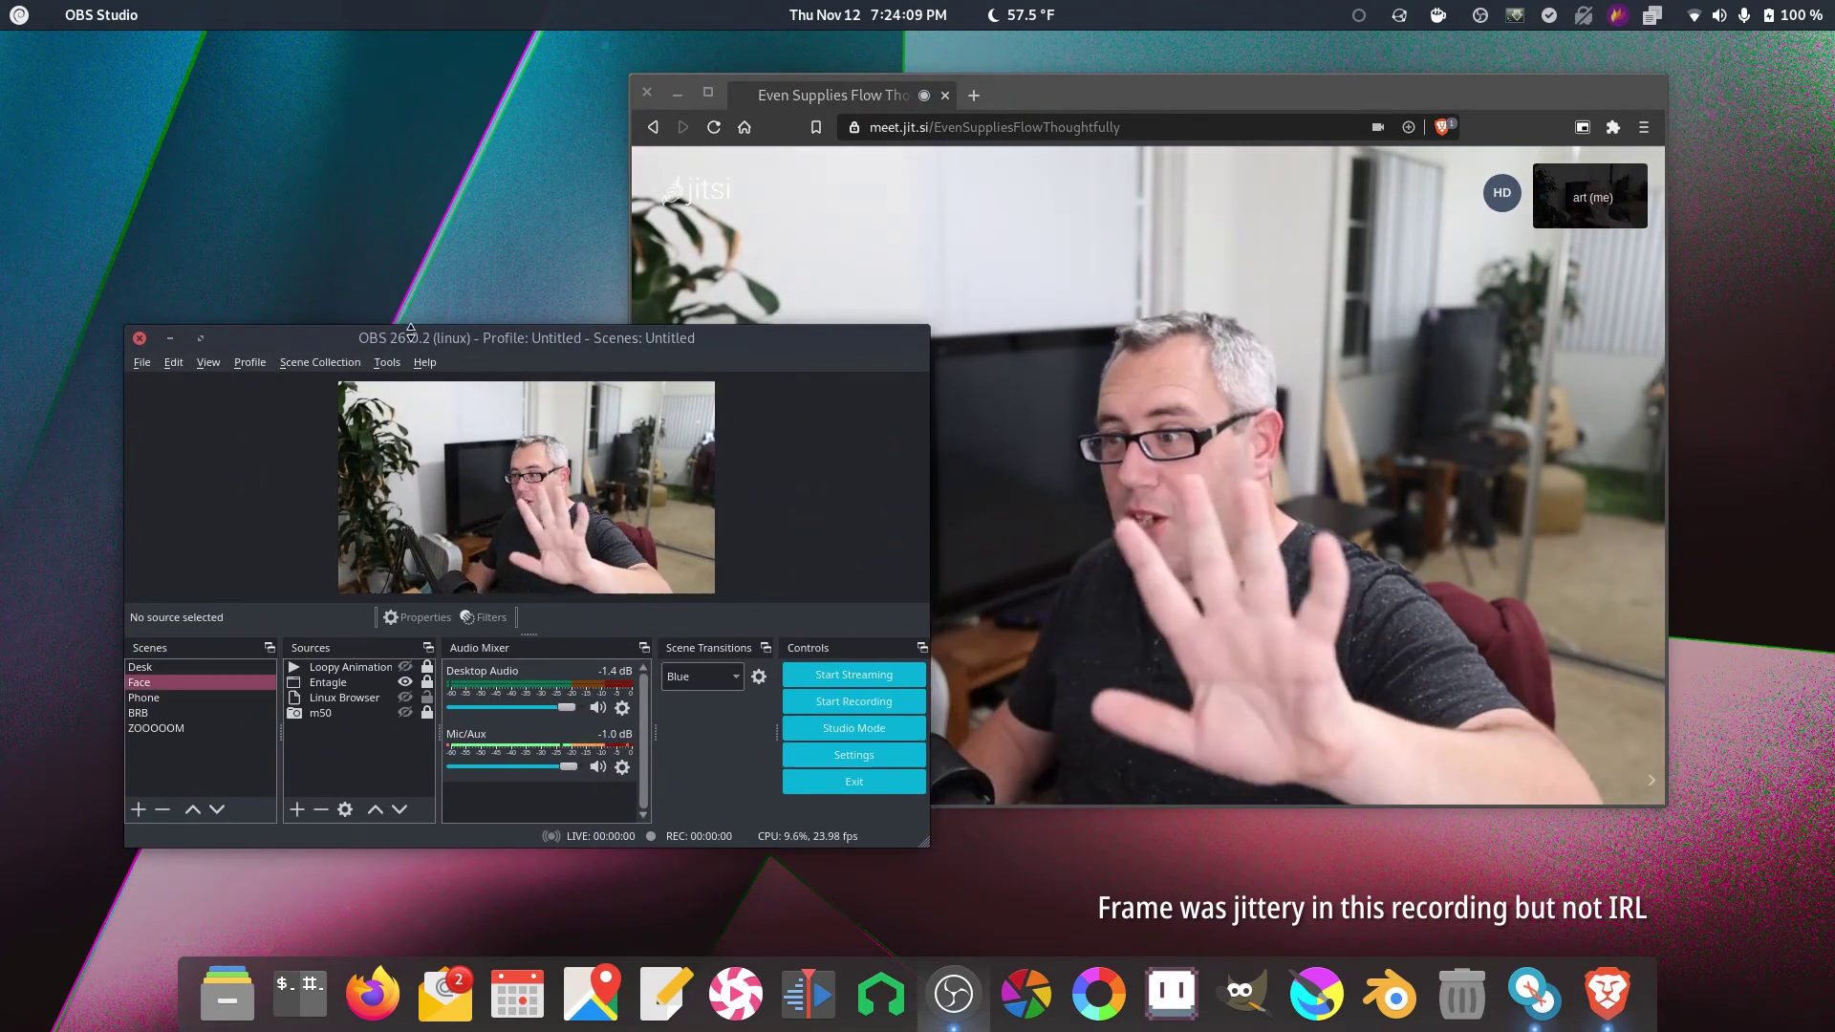
Check the V4L2sink output properties: device /dev/video4, format YUV420.
left_click(387, 362)
left_click(428, 506)
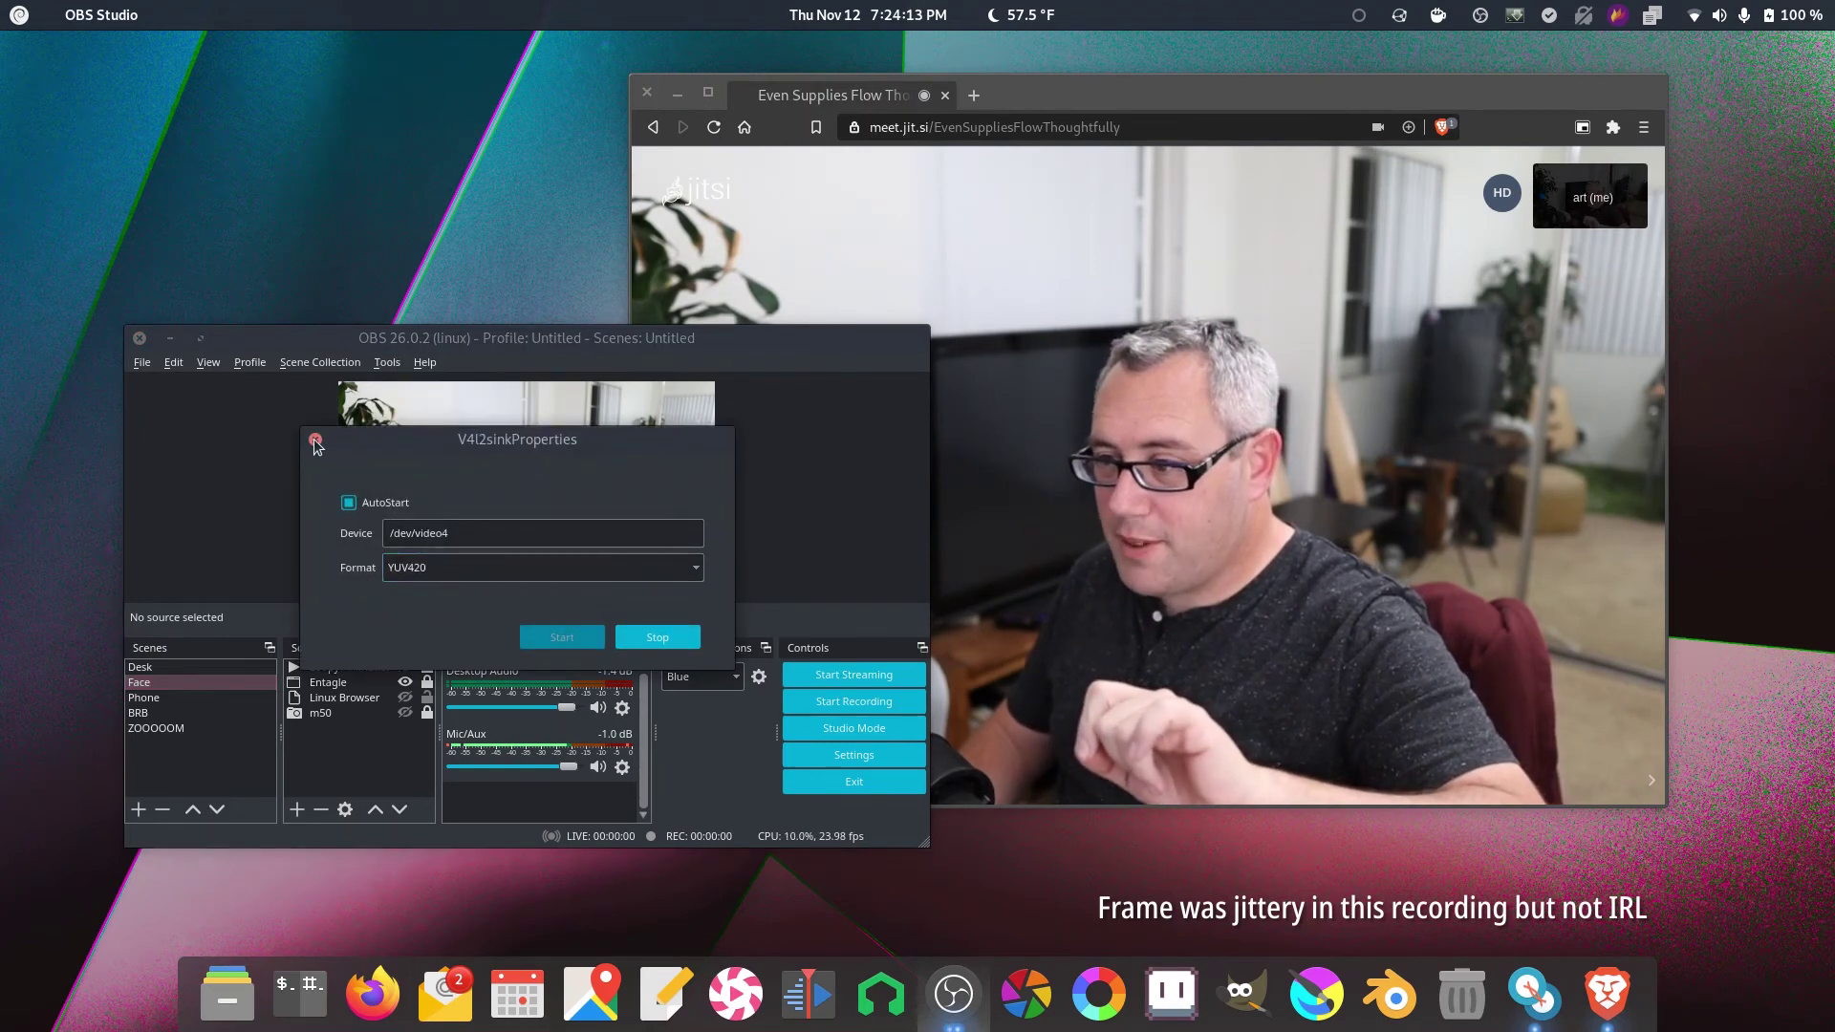
left_click(315, 442)
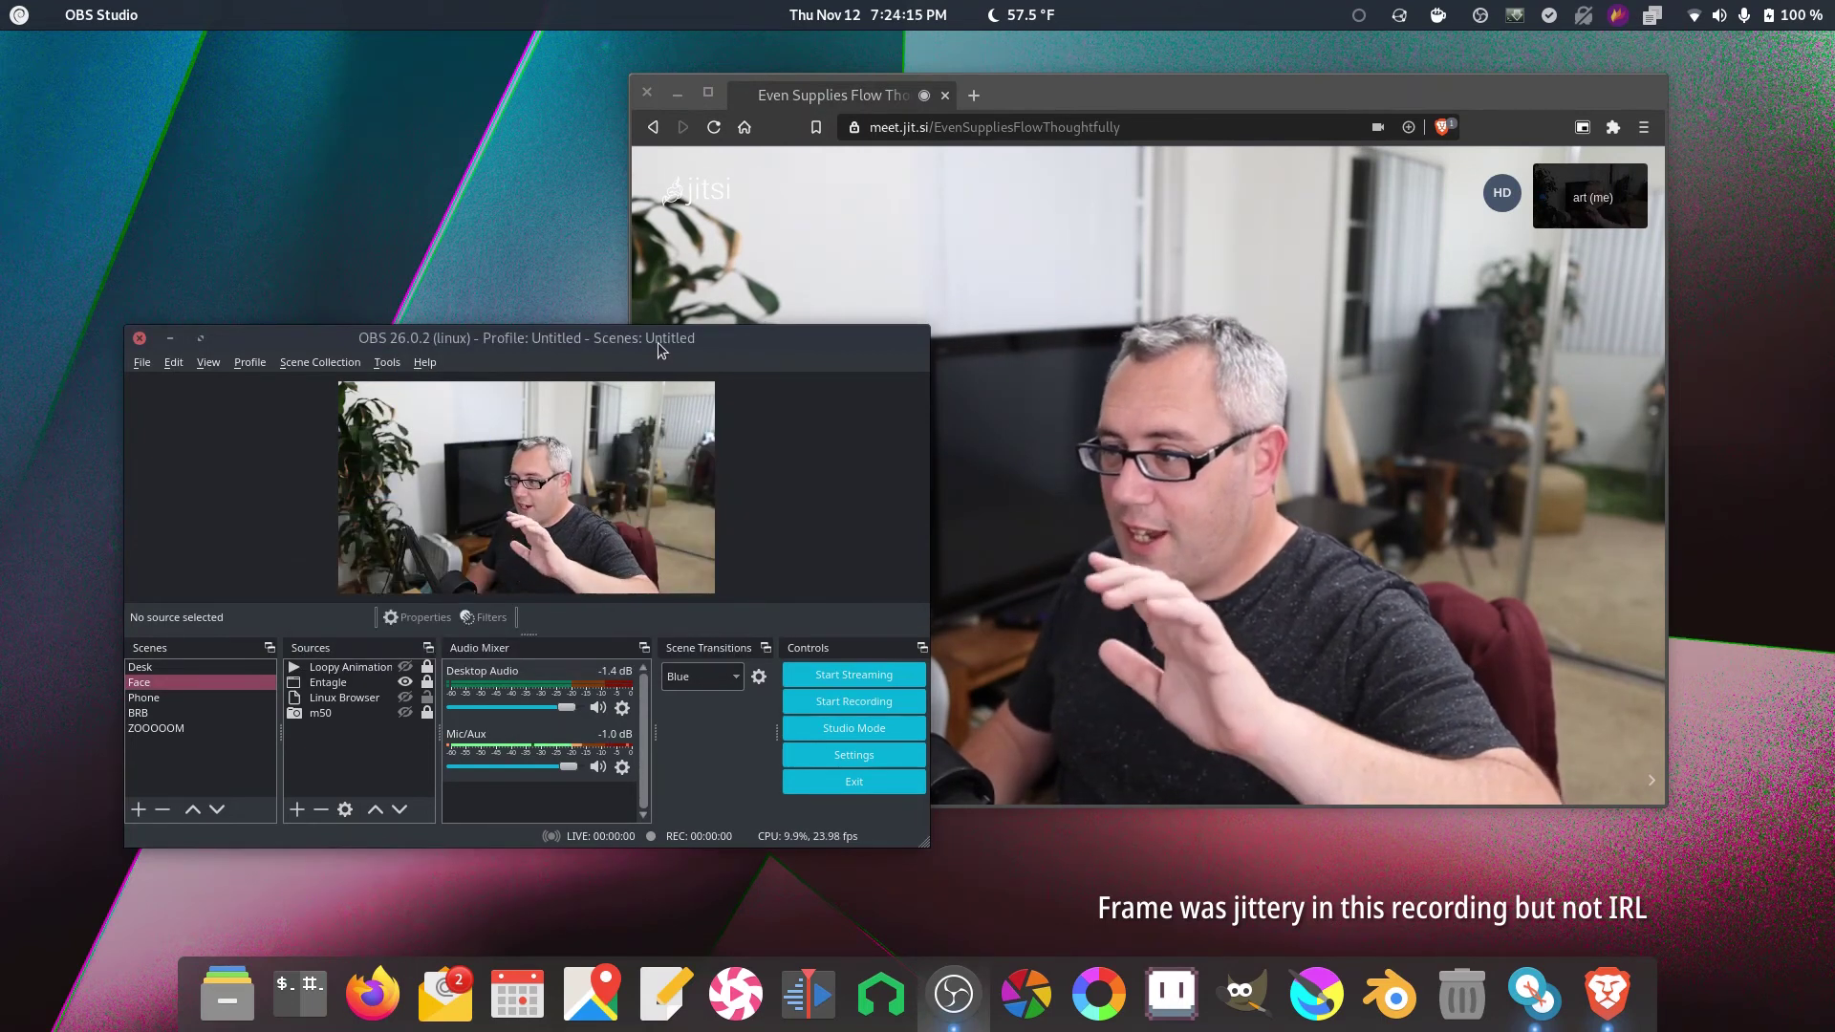
Relaunch Entangle, move its window up and left, then hide it.
left_click(1534, 994)
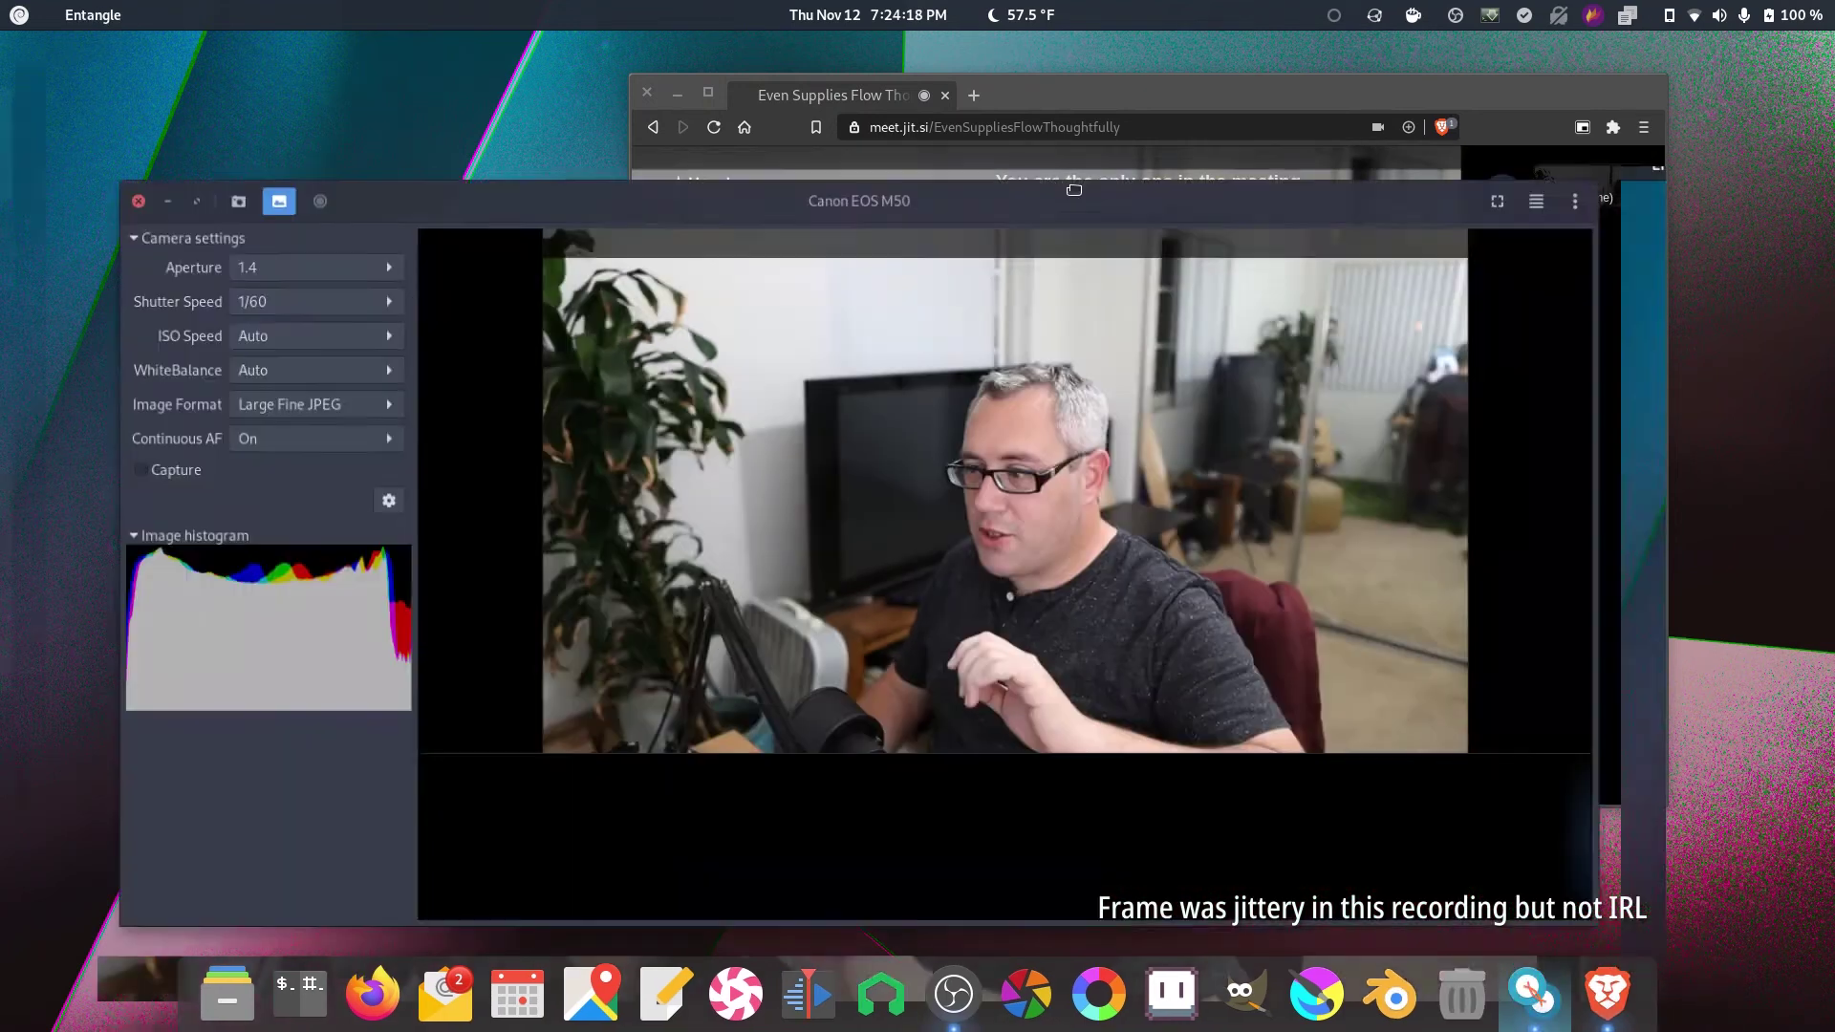
left_click_drag(1074, 189, 705, 243)
key("ctrl+q")
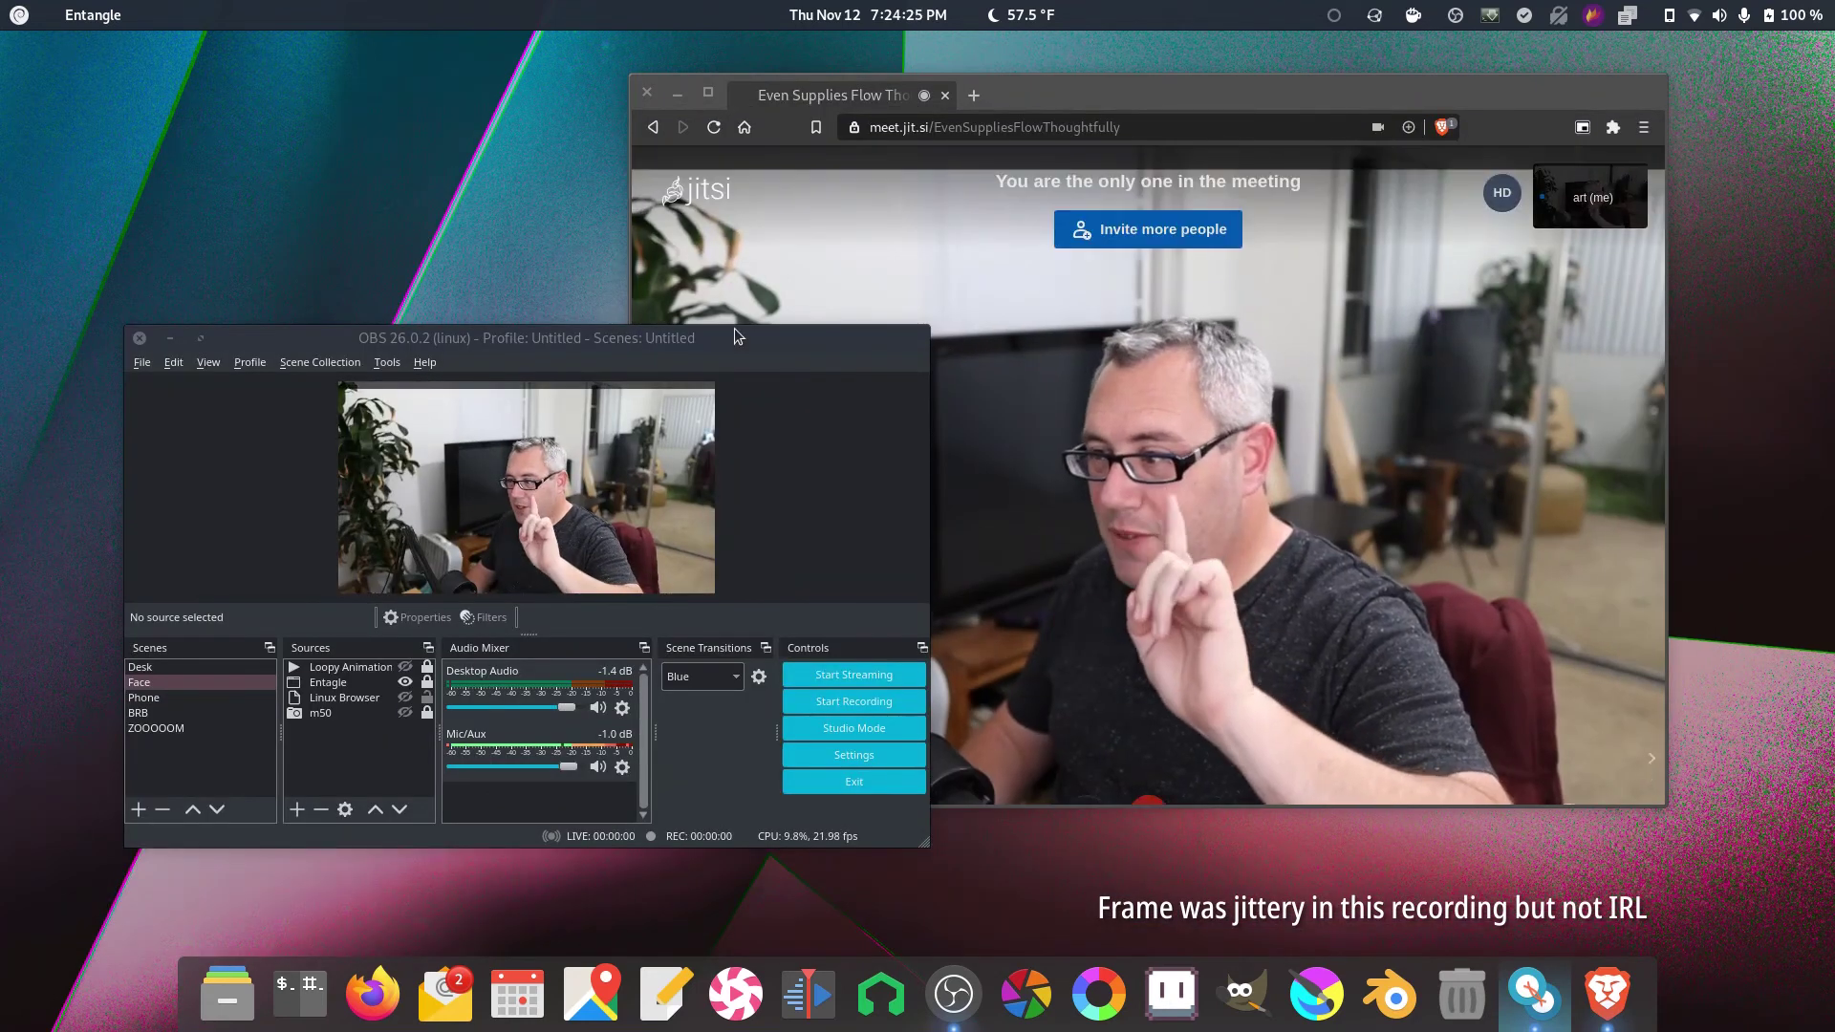
Nudge the OBS window up and right and dismiss its Tools list.
mouse_move(734, 329)
left_mouse_down()
mouse_move(858, 309)
mouse_move(752, 304)
left_mouse_up()
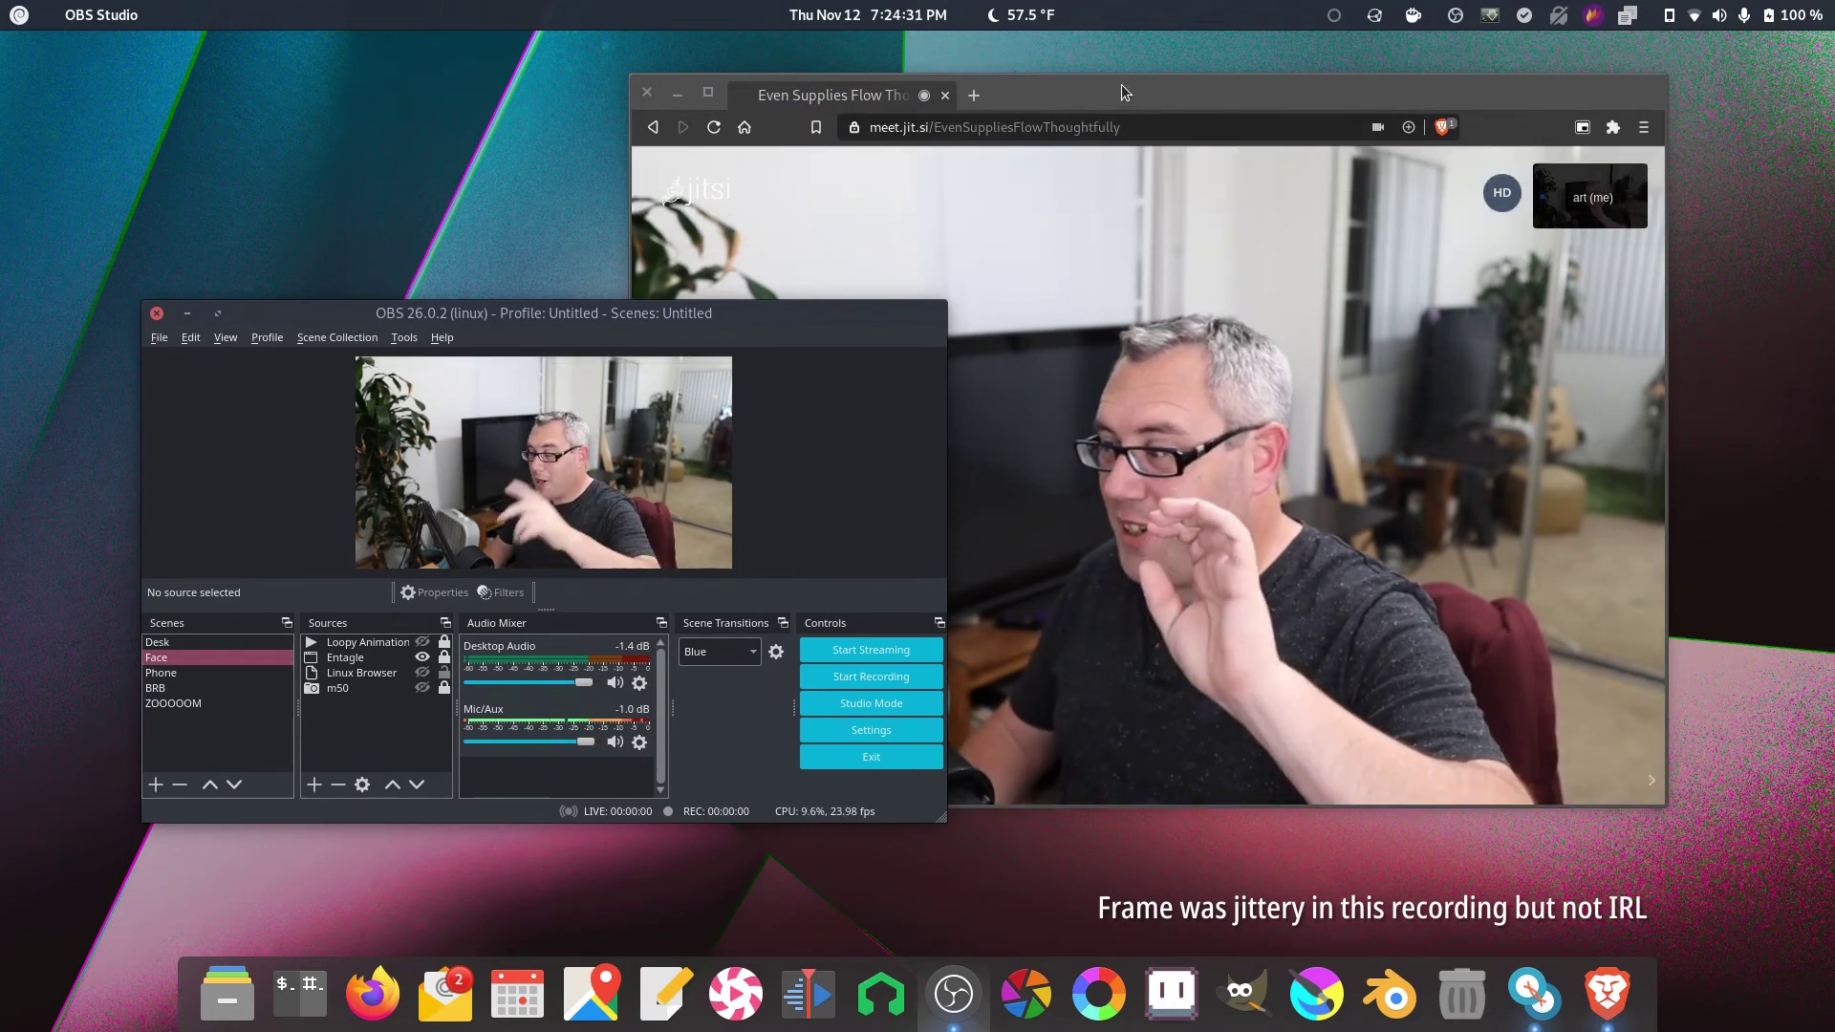
left_click(405, 337)
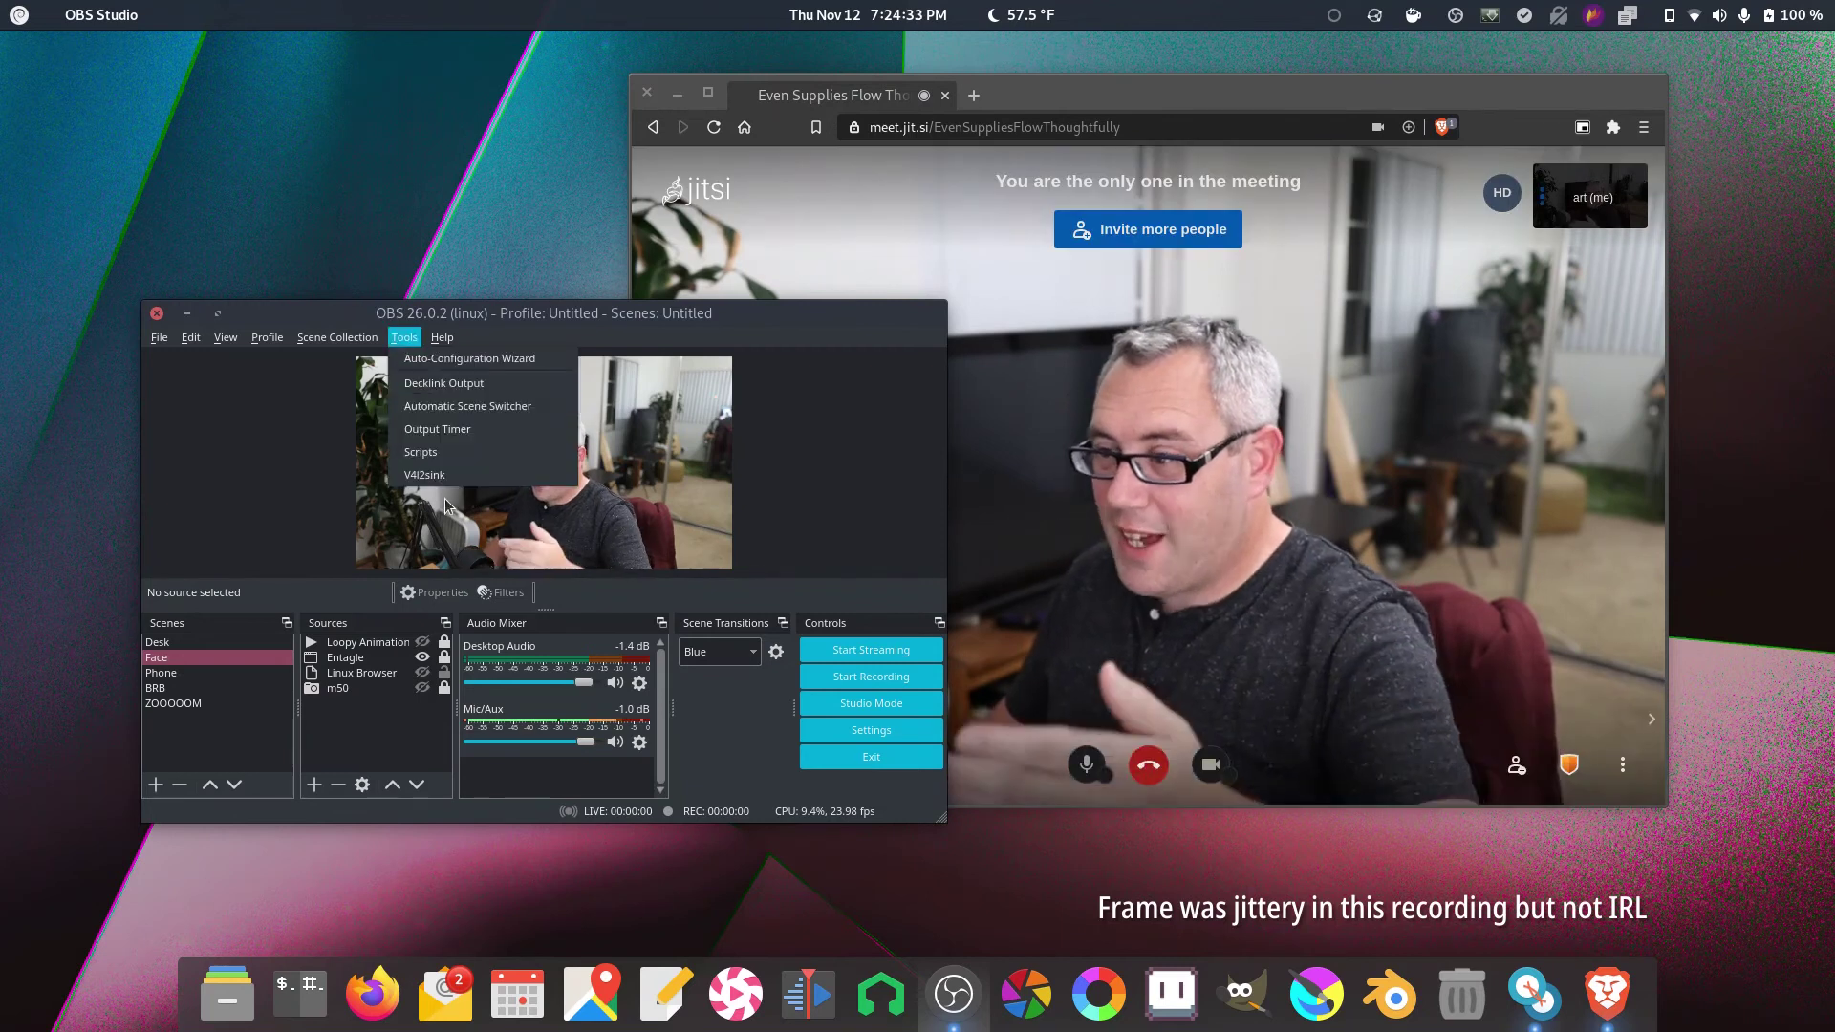
left_click(605, 325)
Hide OBS Studio and drag the Brave Jitsi meeting window to the left.
key("super+h")
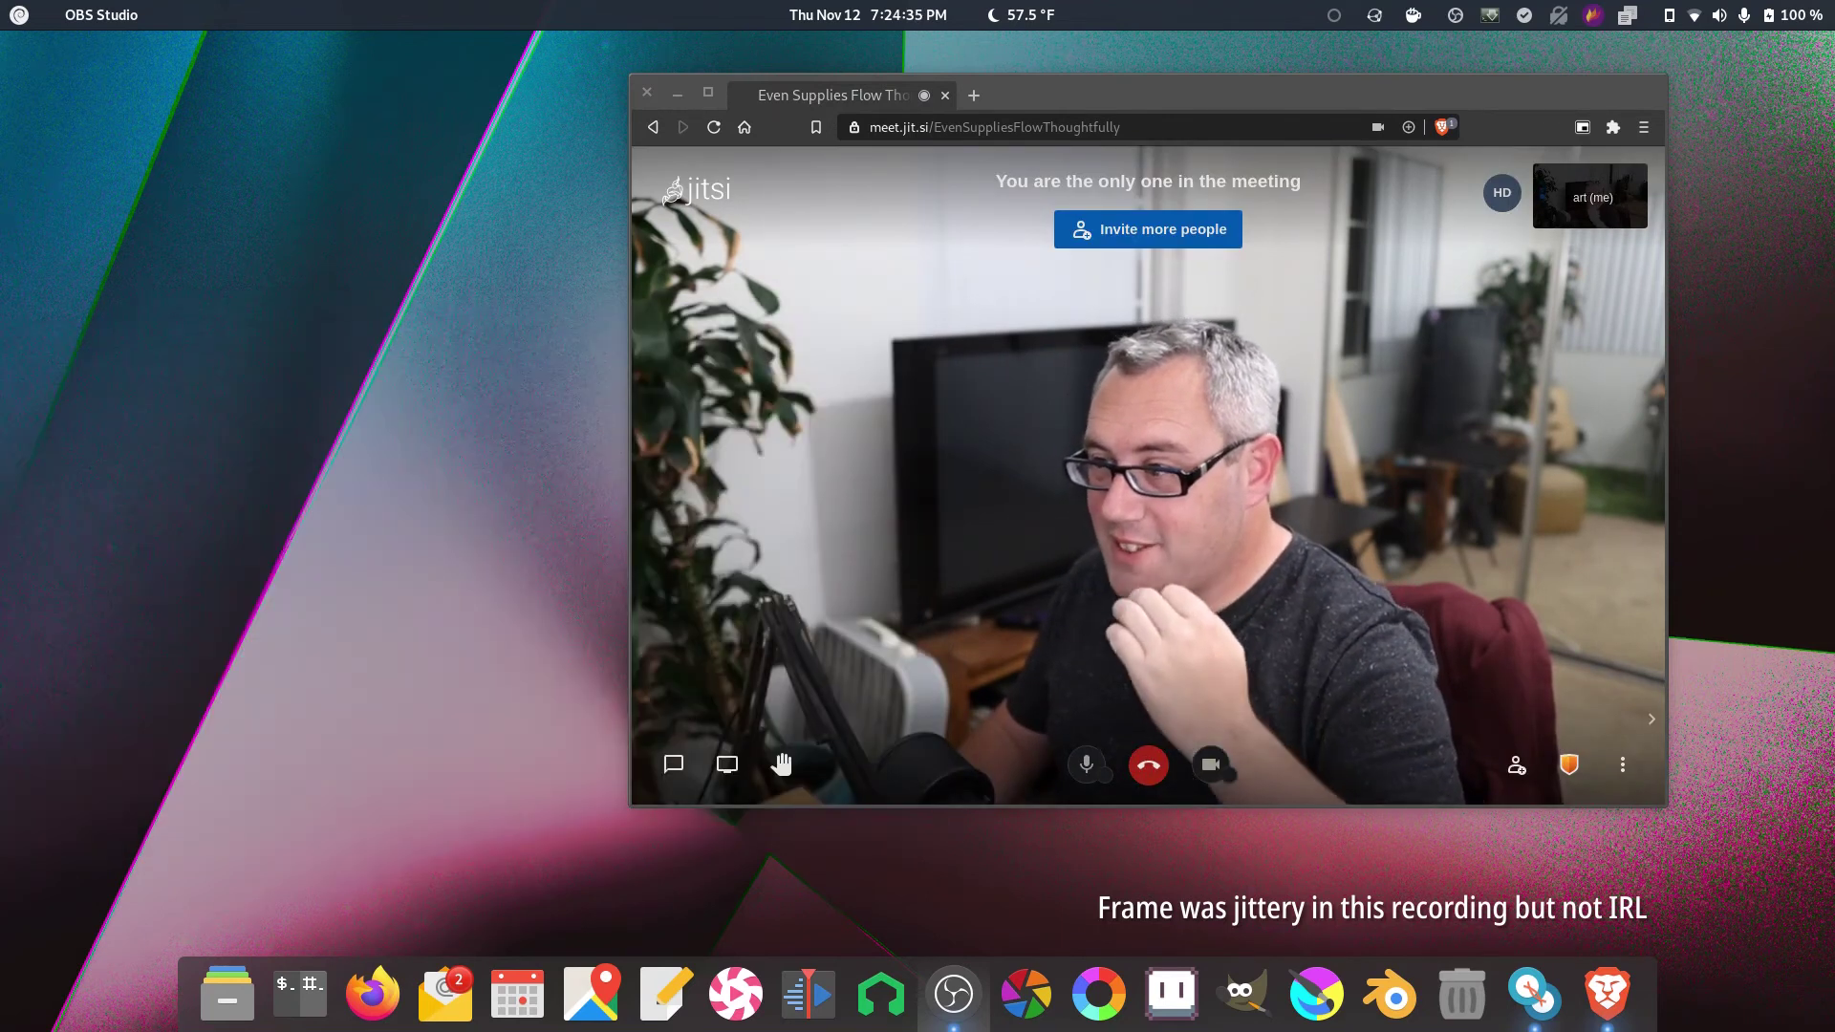
left_click_drag(1078, 86, 805, 91)
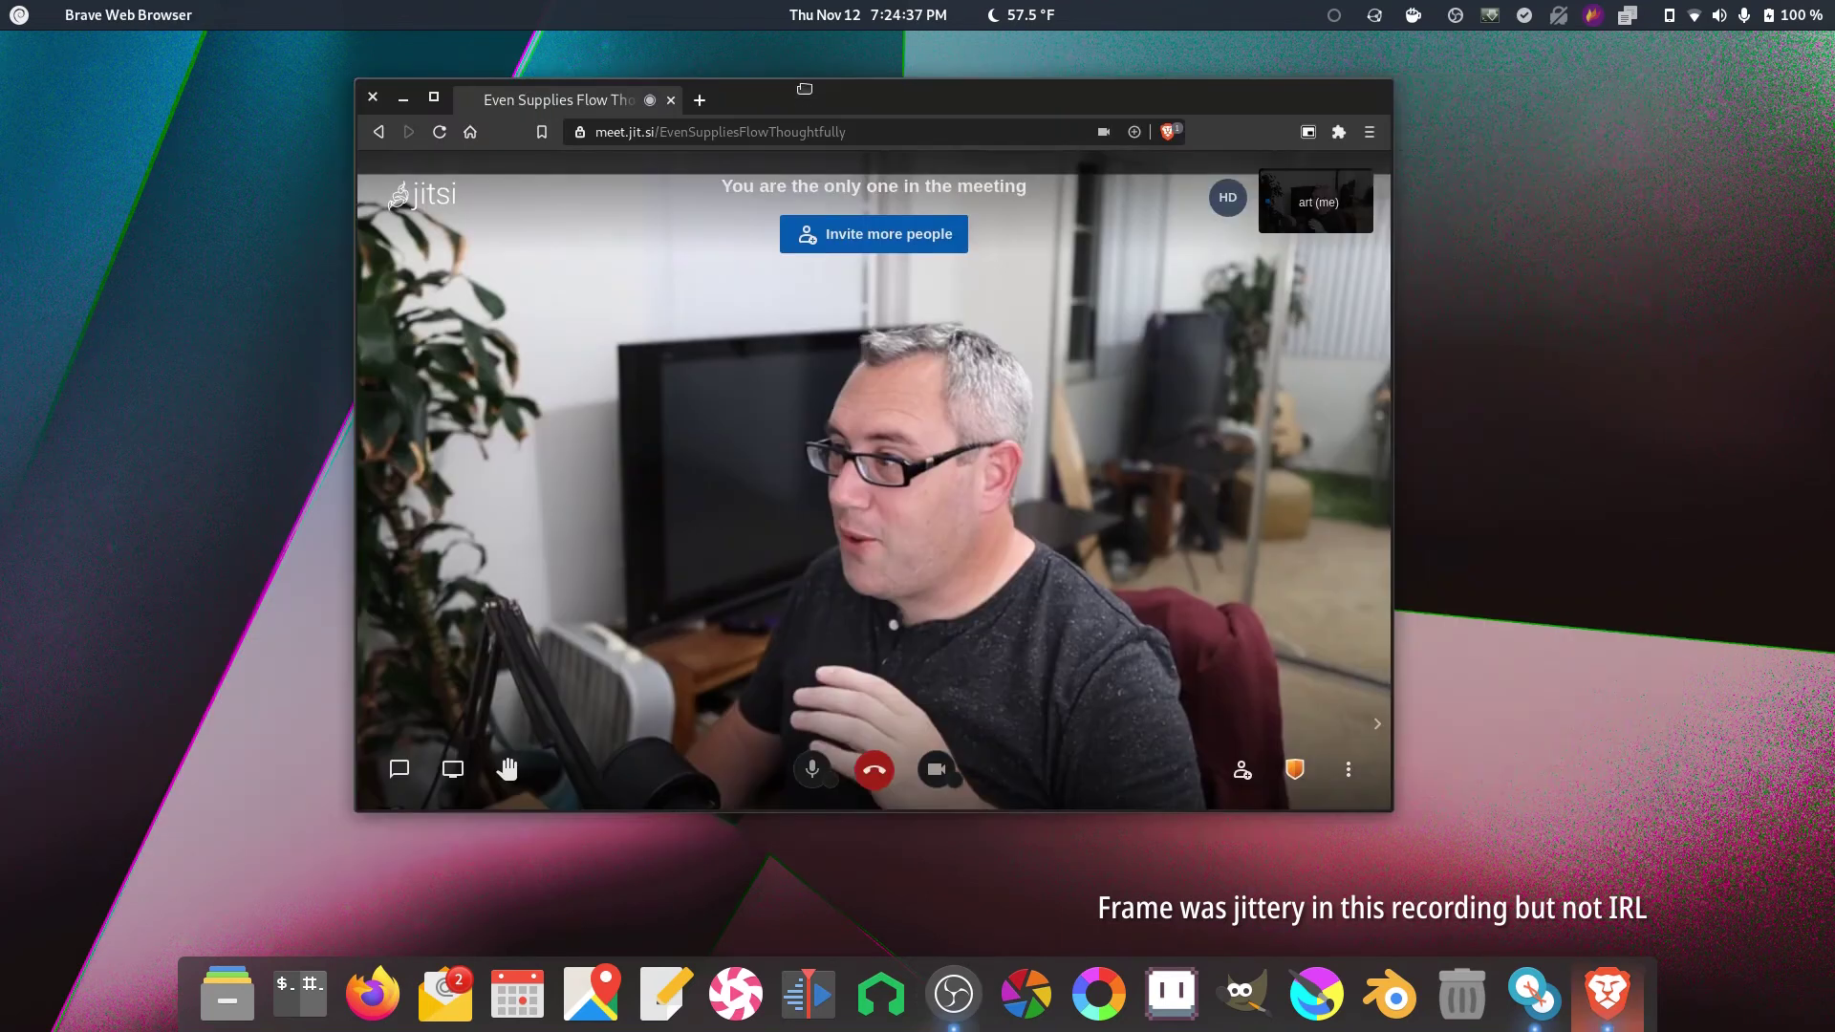